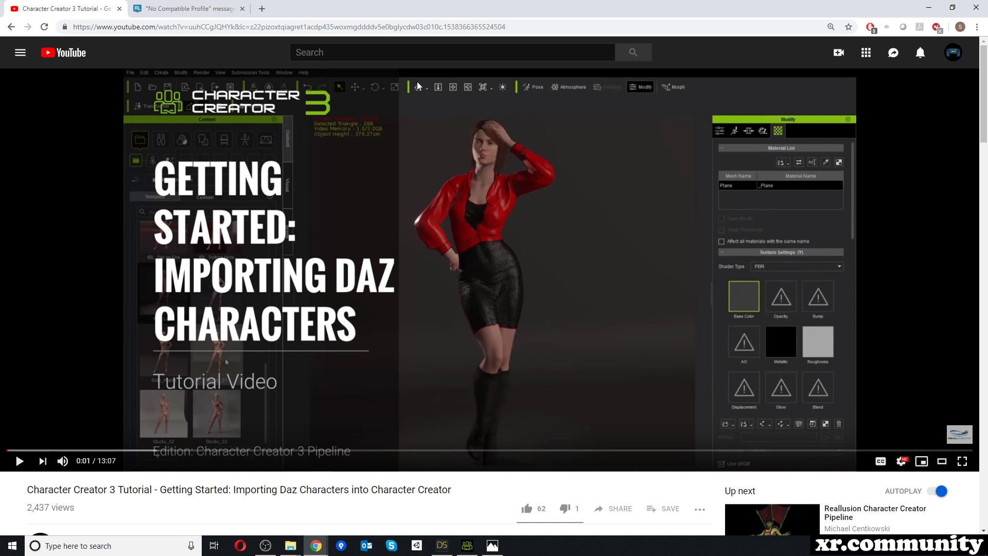
# Step: Switch to DAZ Studio and load the Briallen HD figure into the empty scene
pyautogui.click(441, 545)
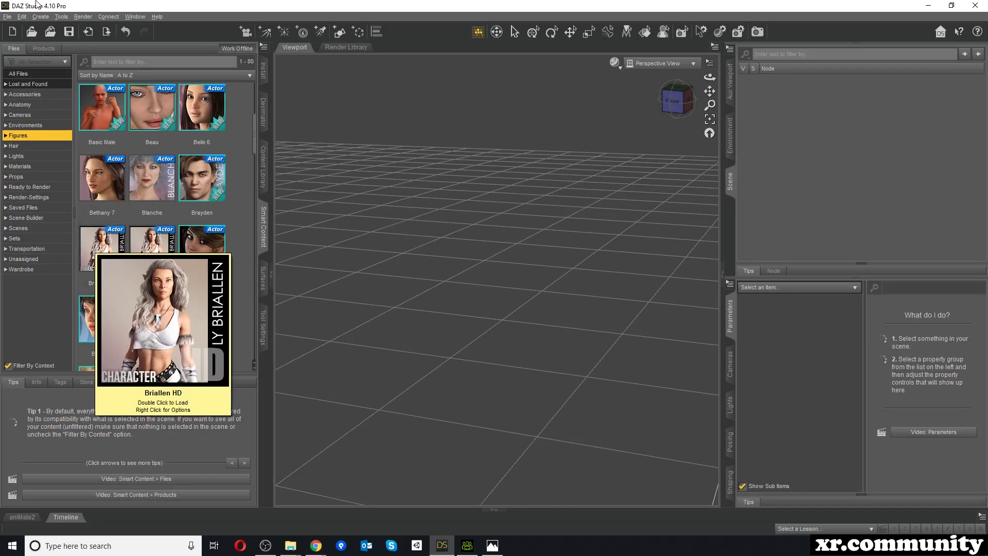
pyautogui.doubleClick(105, 239)
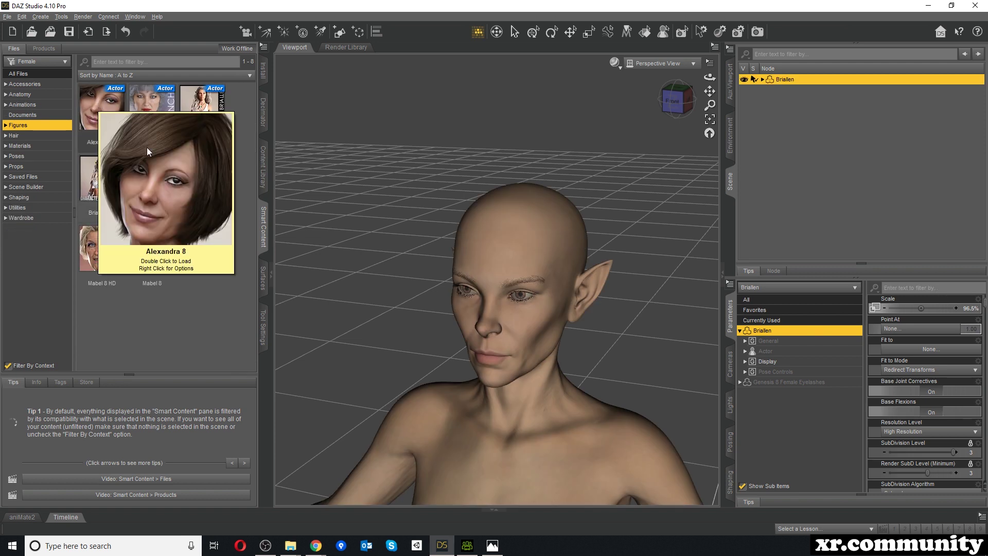
pyautogui.moveTo(167, 193)
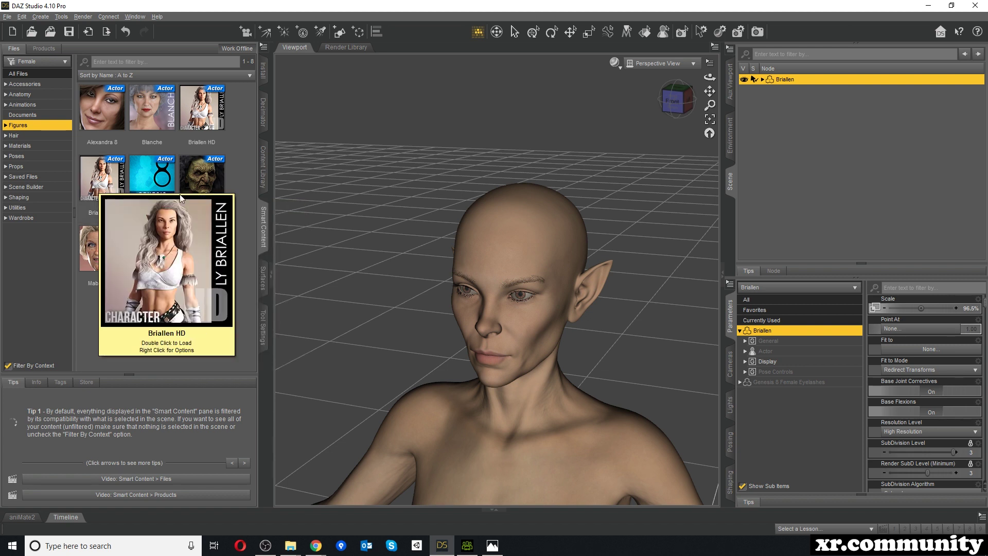
# Step: Examine the parameter settings and sub-component list of the figure's LY Briallen Body morph
pyautogui.scroll(-15, 935, 436)
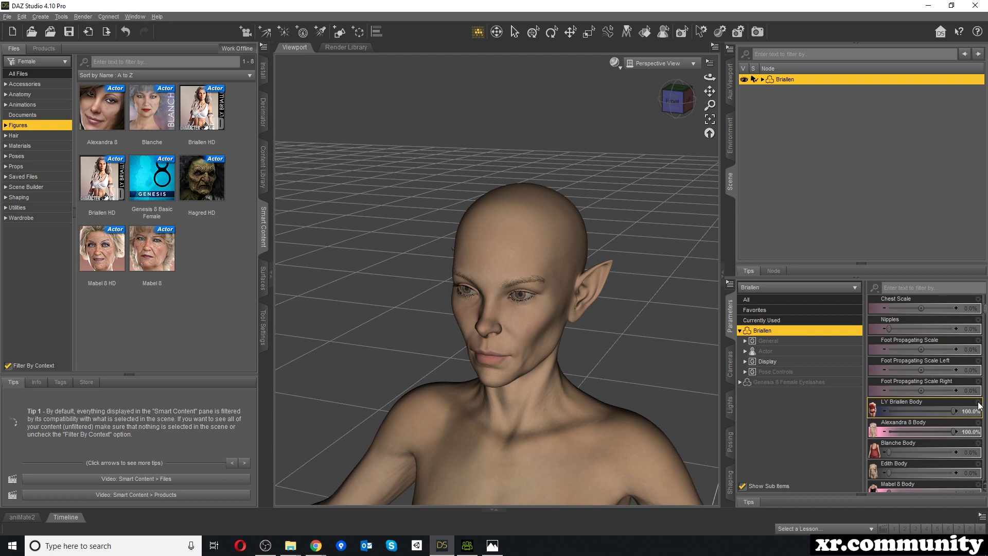
pyautogui.click(978, 402)
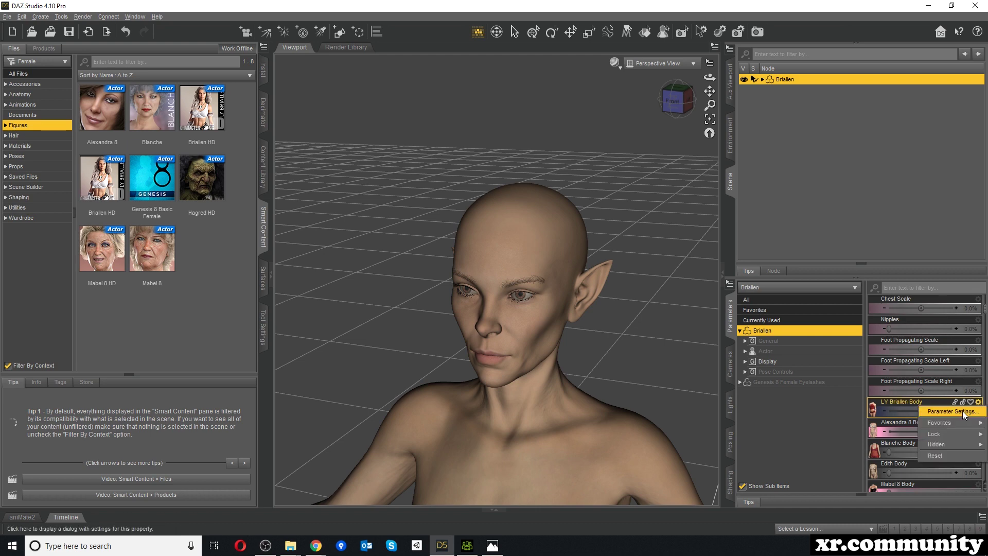
pyautogui.click(963, 412)
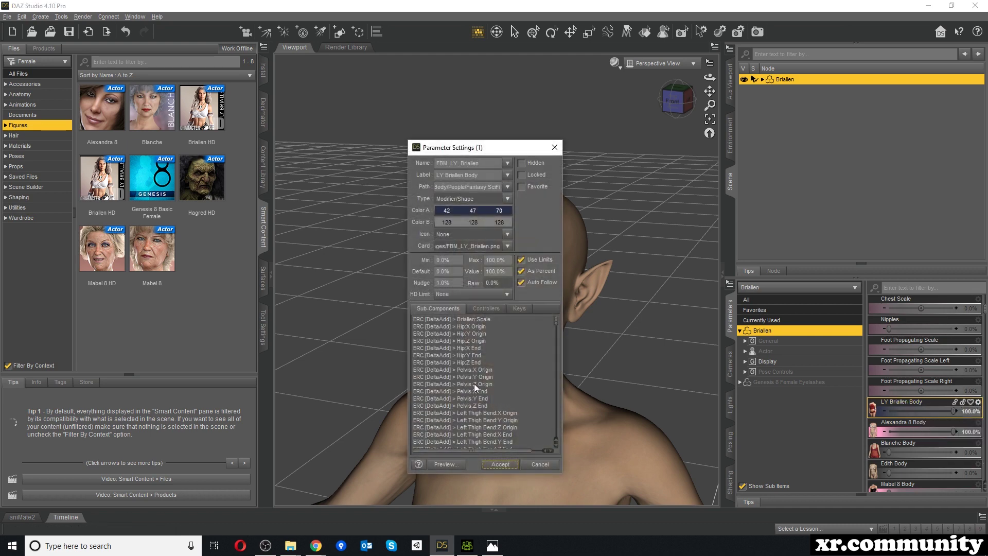
pyautogui.scroll(-20, 474, 384)
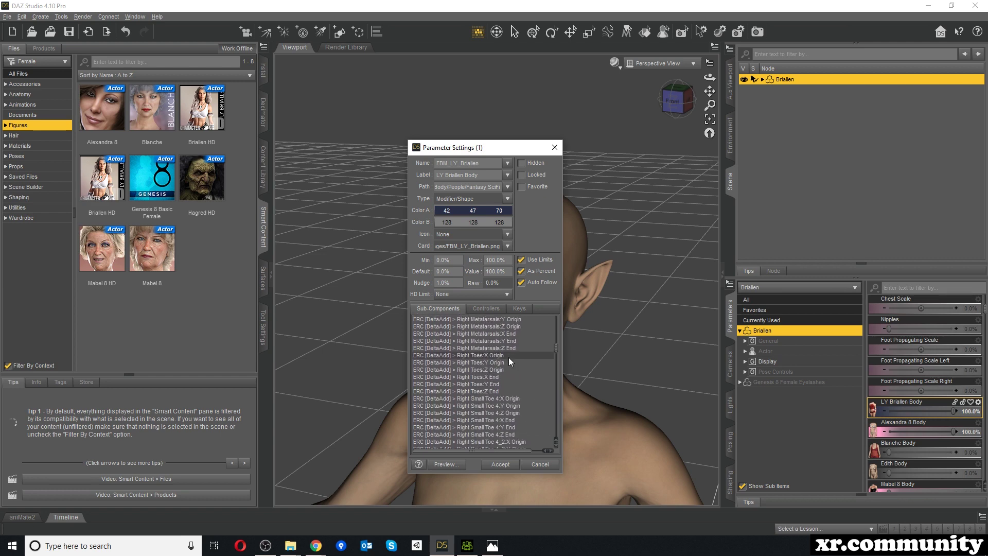
pyautogui.scroll(-20, 509, 354)
pyautogui.click(555, 147)
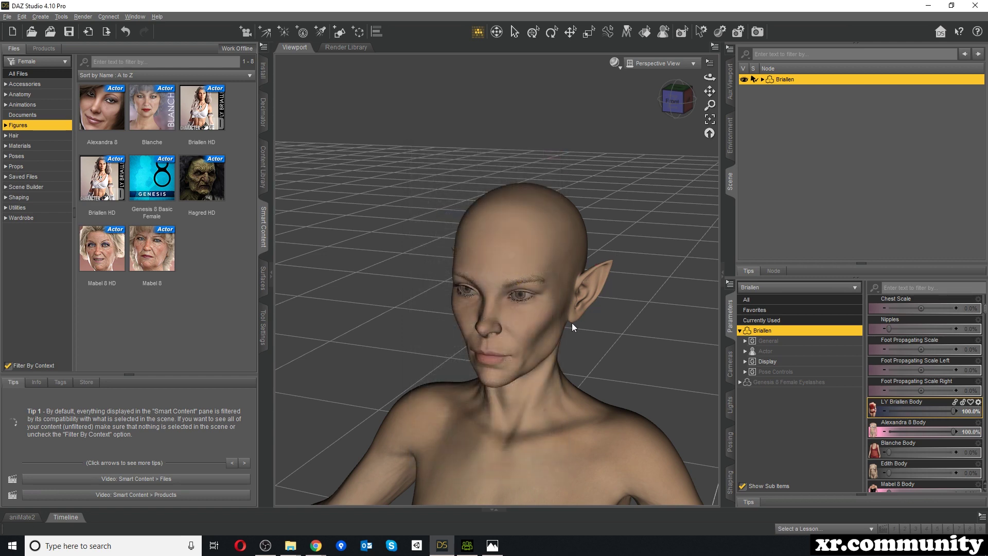
# Step: Add the Louise Hair to the Briallen figure
pyautogui.click(21, 136)
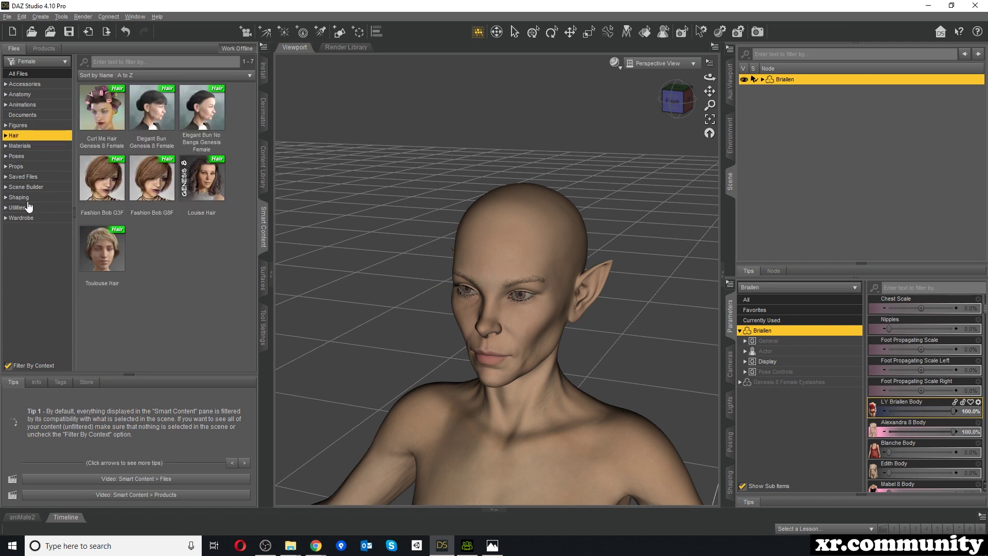
pyautogui.doubleClick(201, 179)
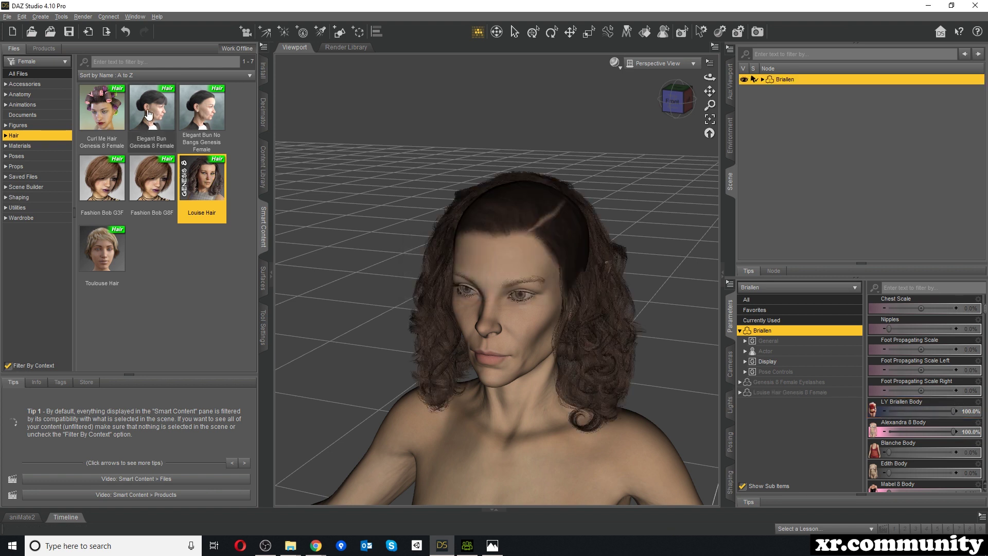
pyautogui.moveTo(149, 112)
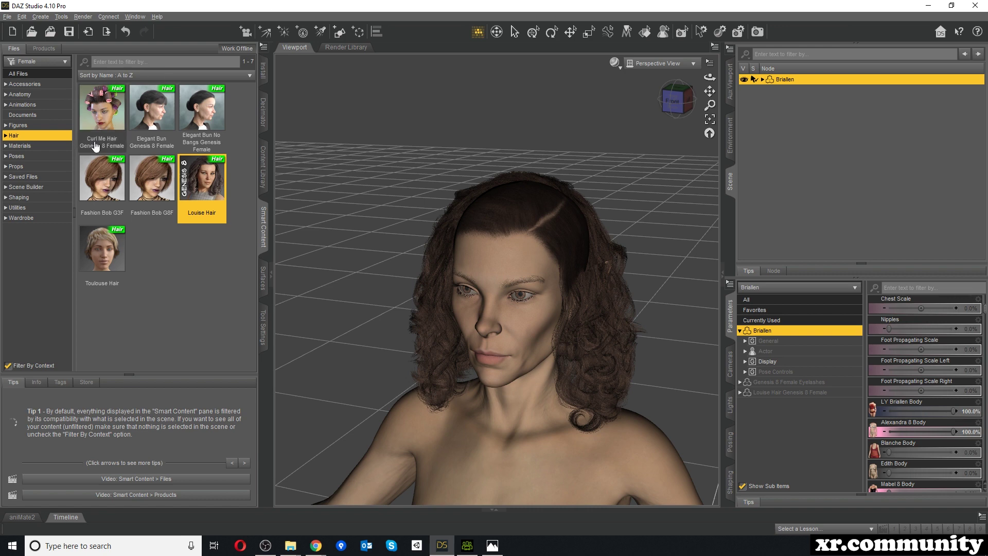
# Step: Dress the Briallen figure in the complete Olympus Goddess !Outfit ALL wardrobe set
pyautogui.click(22, 218)
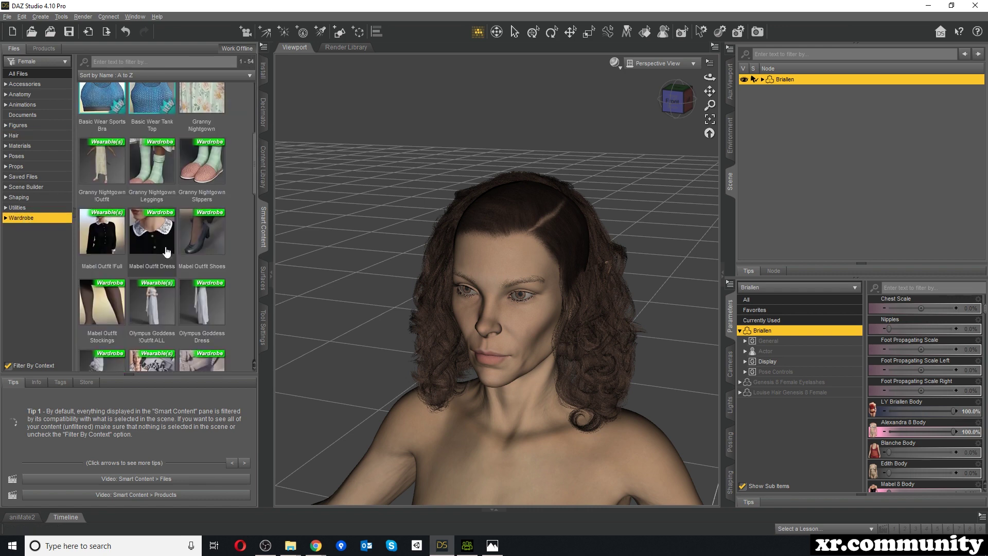
pyautogui.doubleClick(150, 309)
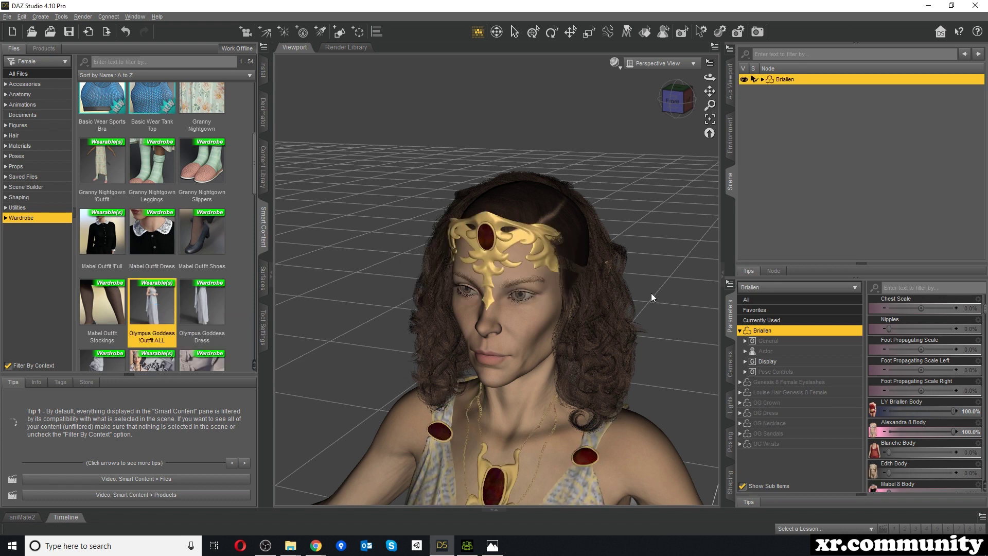
pyautogui.scroll(-10, 613, 298)
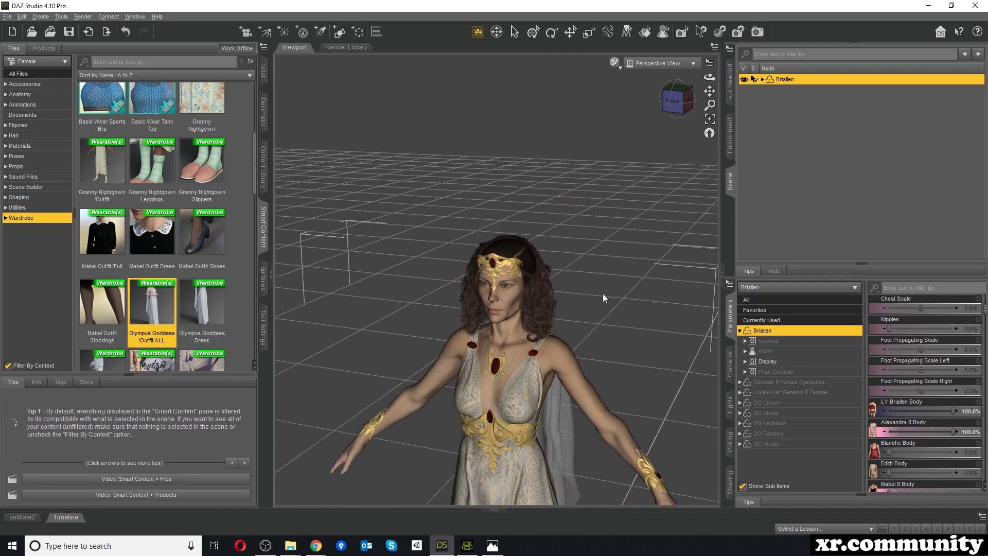
pyautogui.scroll(-4, 603, 294)
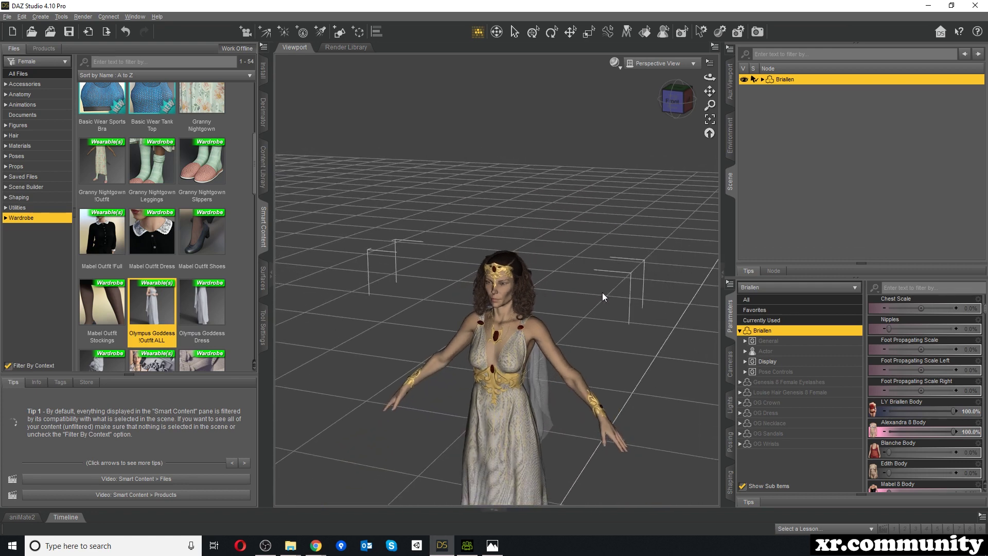
pyautogui.scroll(-3, 603, 292)
pyautogui.scroll(5, 601, 290)
# Step: Apply the Briallen 01f 3Delight shader material to the figure
pyautogui.click(21, 146)
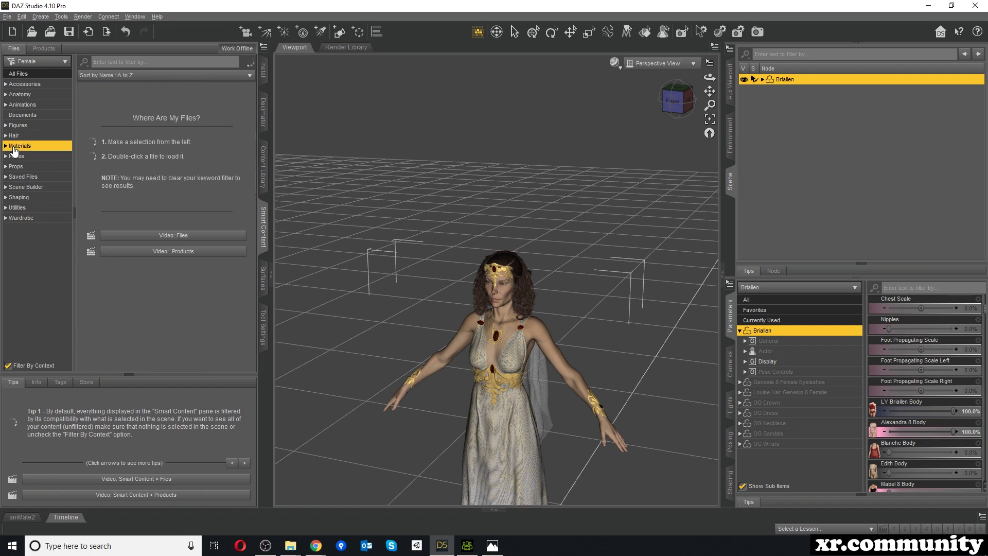
pyautogui.scroll(-2, 196, 250)
pyautogui.scroll(-15, 196, 250)
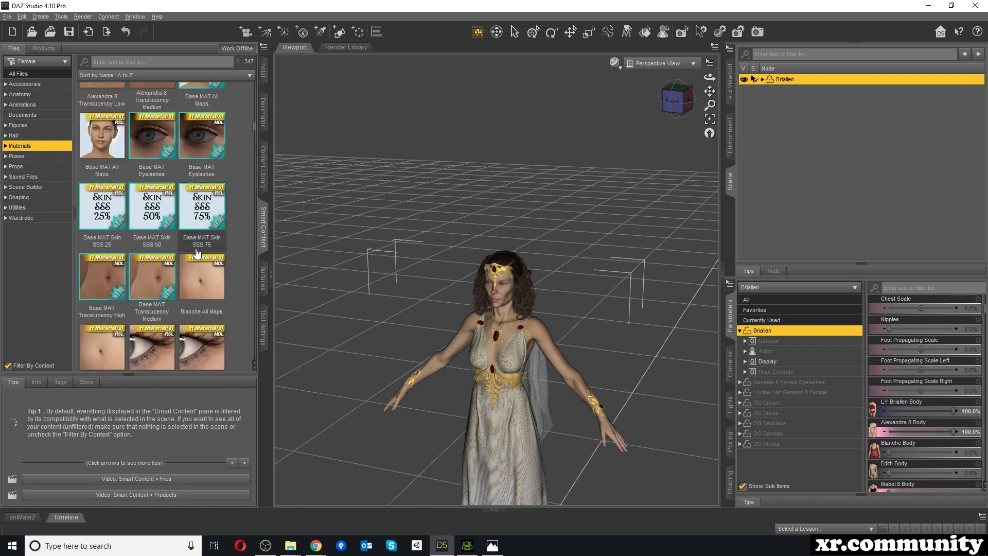
pyautogui.scroll(-15, 196, 252)
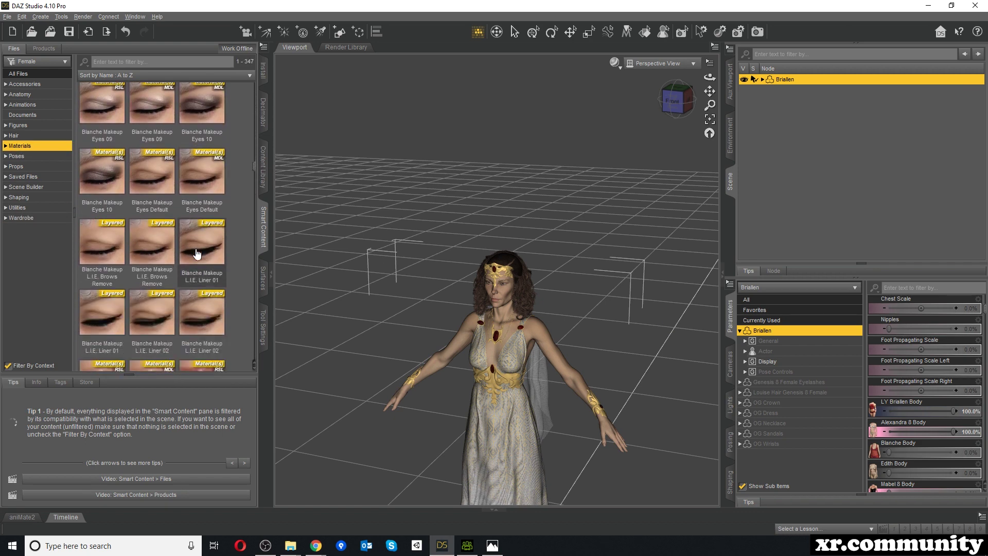
pyautogui.scroll(-15, 197, 255)
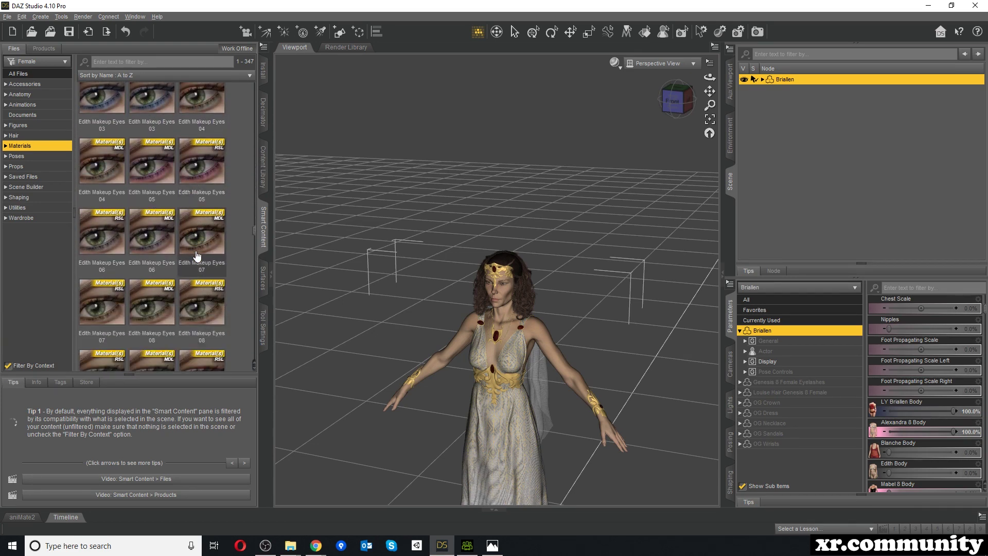
pyautogui.scroll(8, 197, 255)
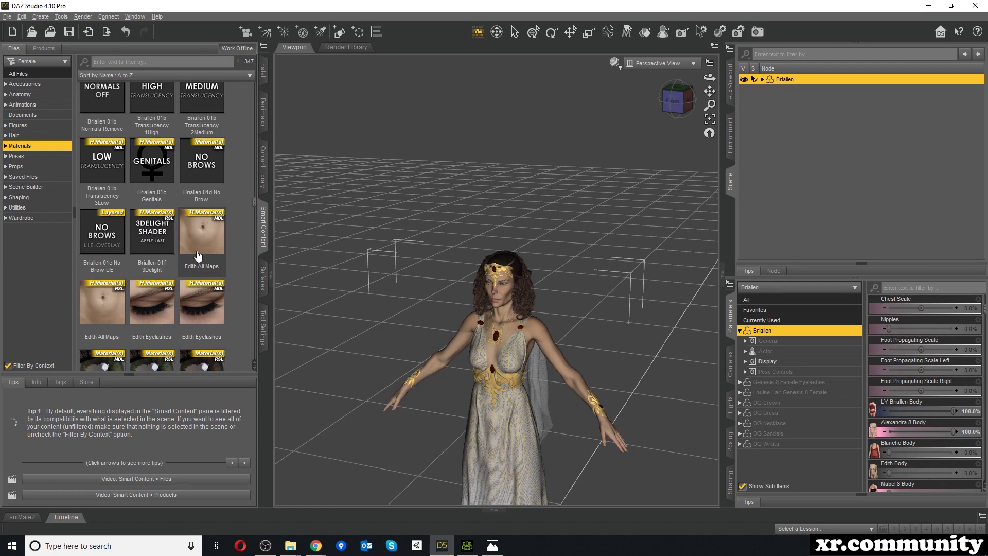
pyautogui.moveTo(150, 240)
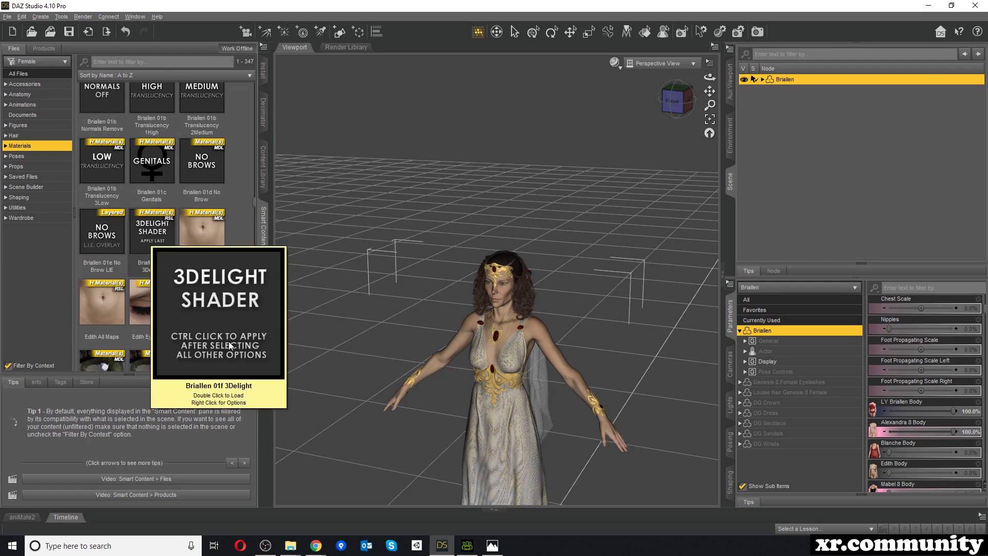
pyautogui.doubleClick(151, 240)
# Step: Apply the G8FemaleT_pose.duf pose from Character Creator 3's DazResource T_Pose folder to the figure
pyautogui.hotkey('alt', 'Tab')
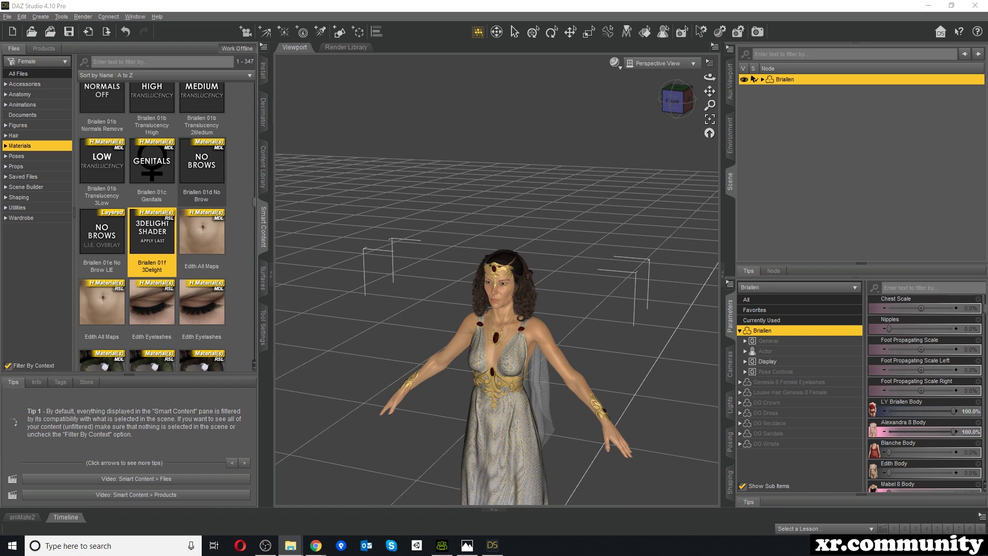
pyautogui.moveTo(0, 103); pyautogui.dragTo(367, 142)
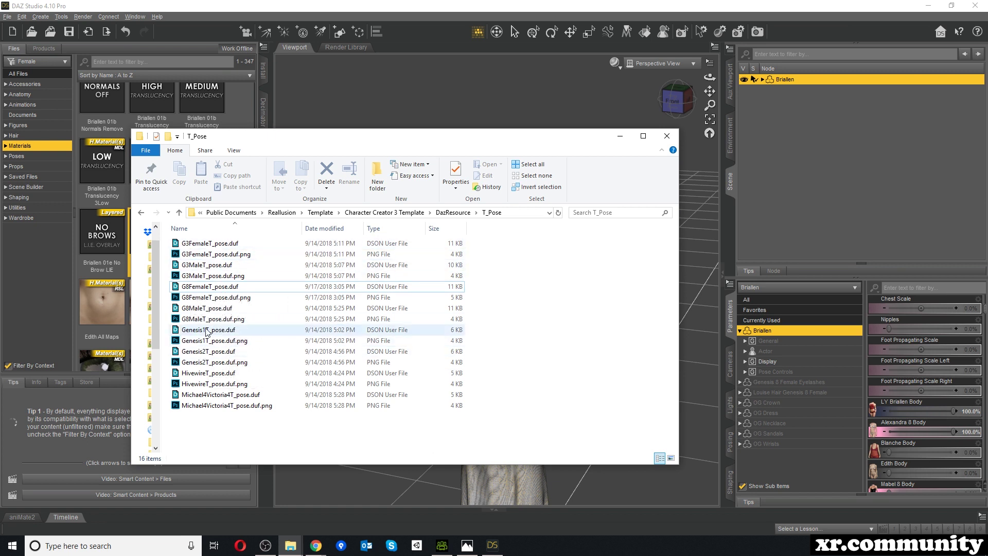
pyautogui.moveTo(227, 136); pyautogui.dragTo(210, 130)
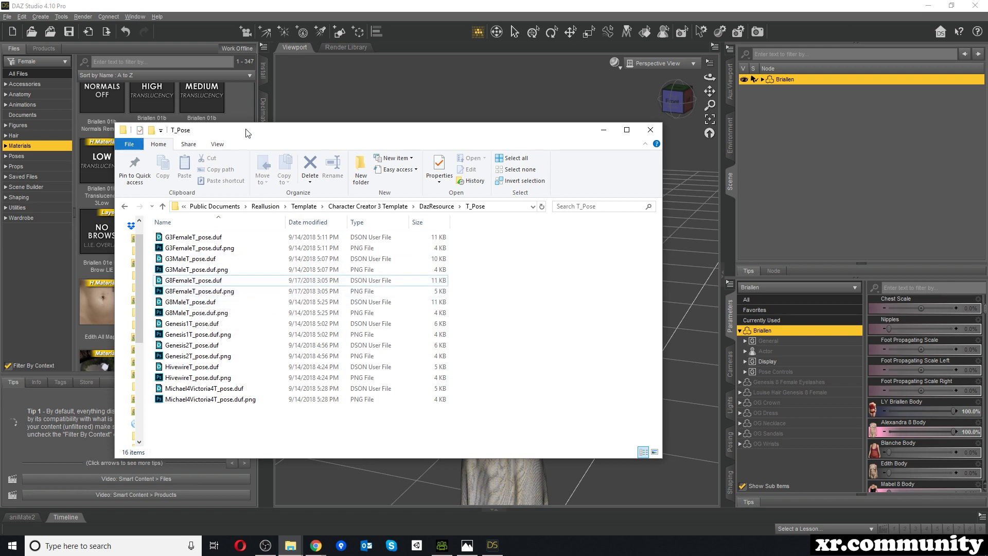
pyautogui.moveTo(315, 135); pyautogui.dragTo(64, 186)
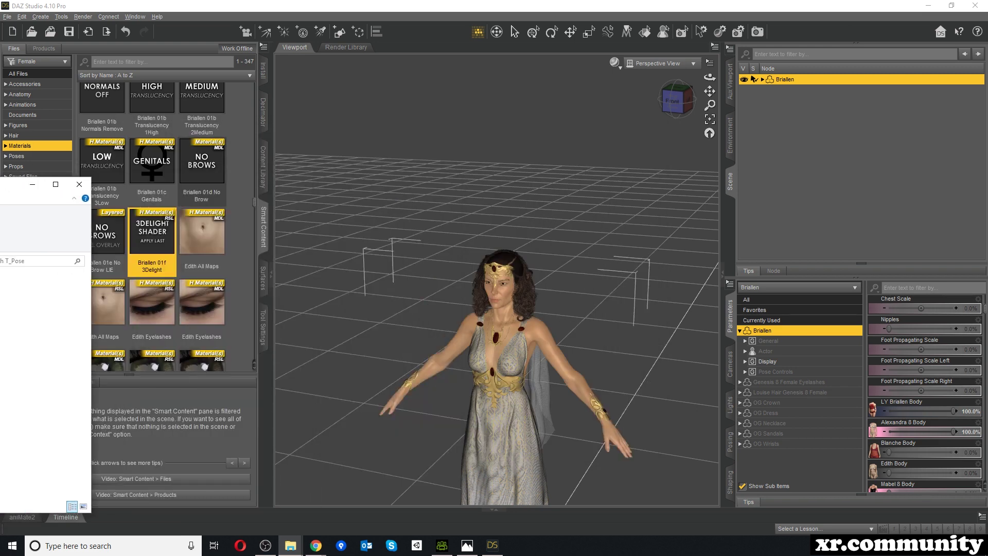
pyautogui.moveTo(30, 276); pyautogui.dragTo(496, 328)
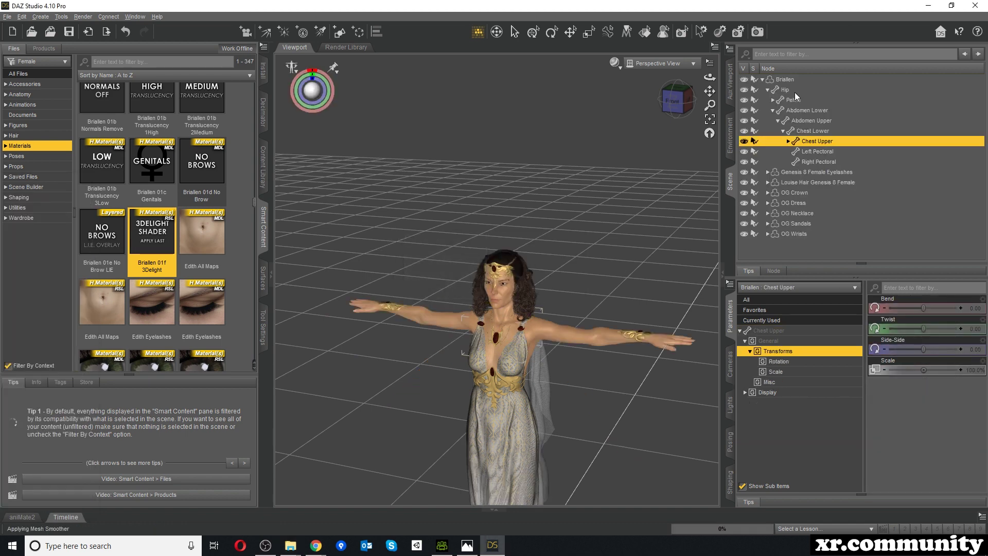
# Step: Select the whole Briallen figure in the scene hierarchy and collapse its bone and clothing nodes
pyautogui.click(786, 80)
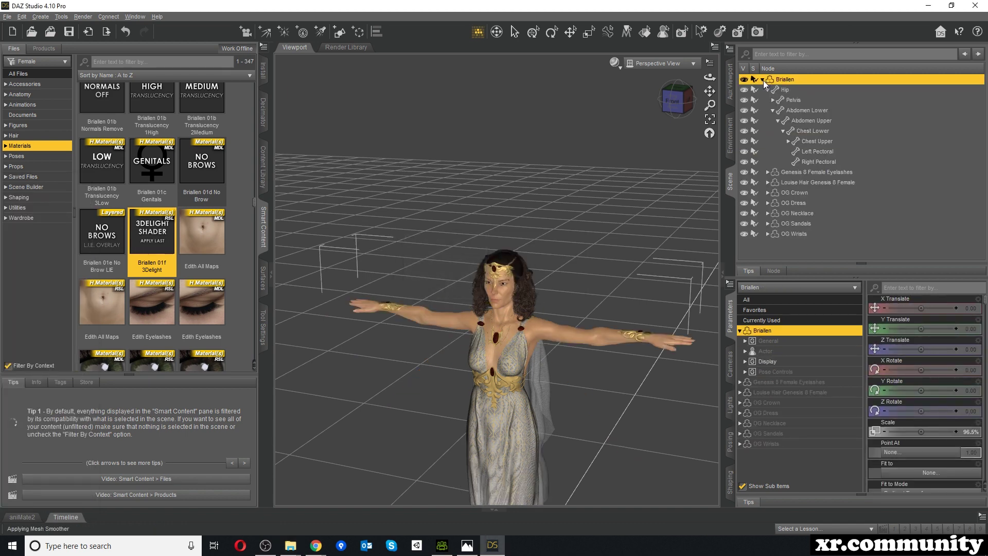
pyautogui.click(763, 80)
pyautogui.scroll(-5, 538, 343)
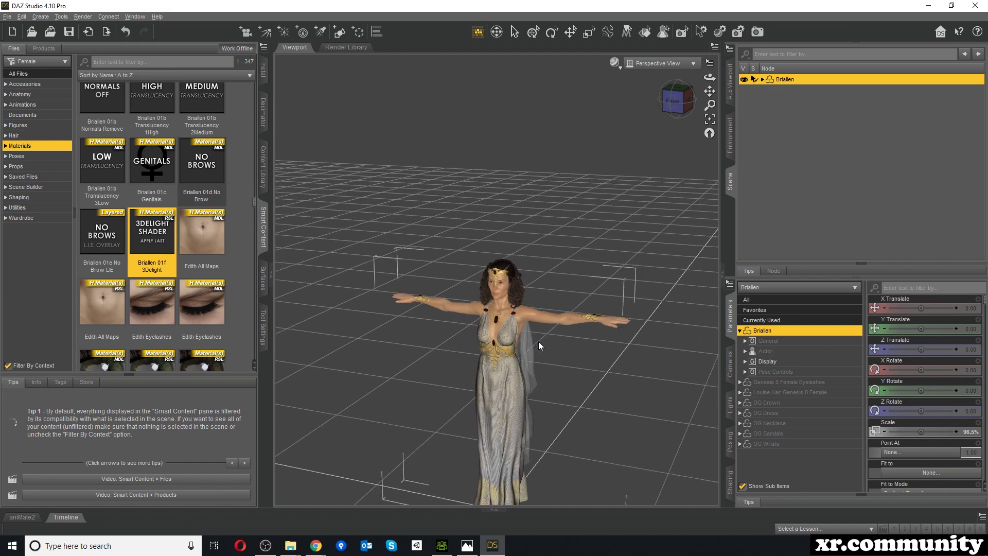
pyautogui.scroll(3, 538, 341)
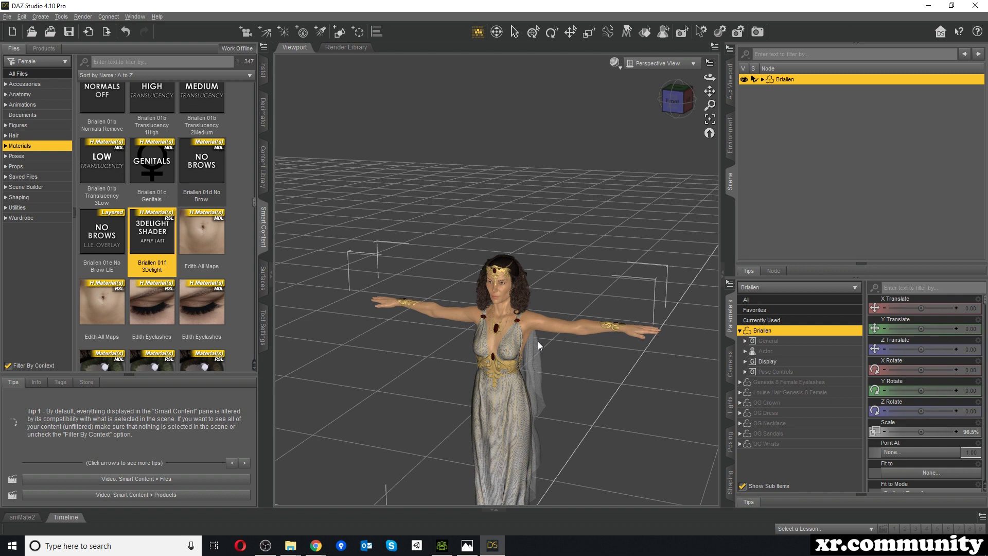
# Step: View the NoCompatibleProfile.png error screenshot and read the Reallusion forum thread about the "No Compatible Profile" message in Chrome
pyautogui.click(467, 545)
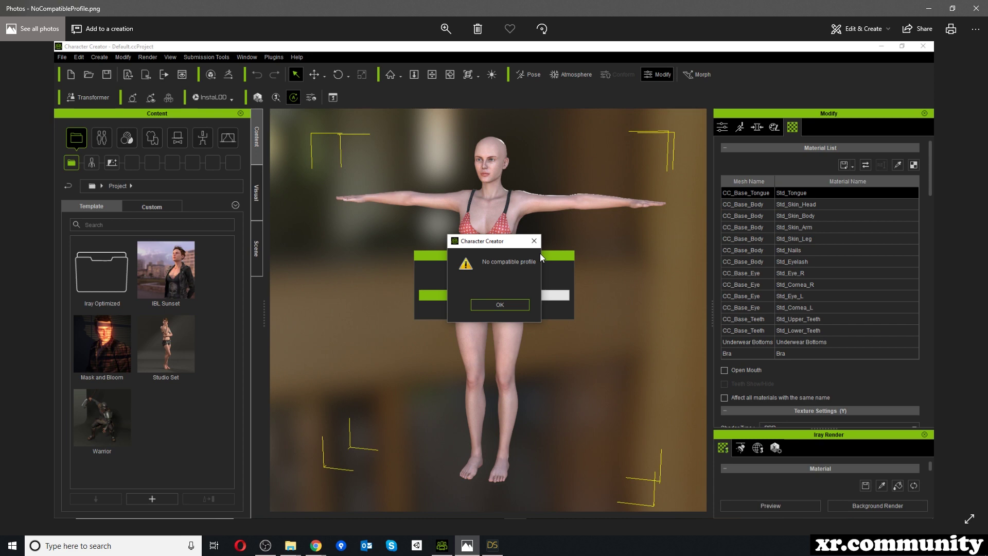
pyautogui.click(316, 549)
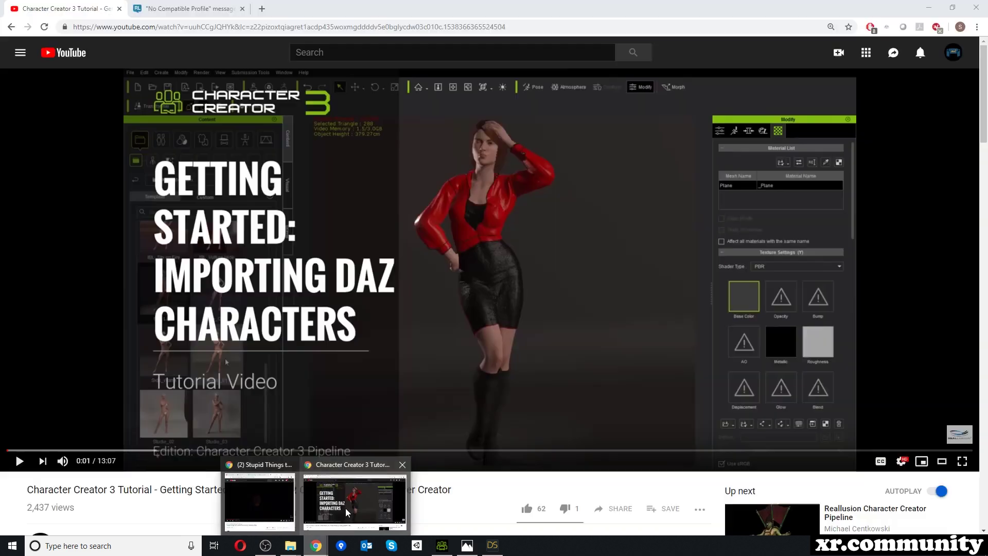
pyautogui.click(347, 511)
pyautogui.click(185, 10)
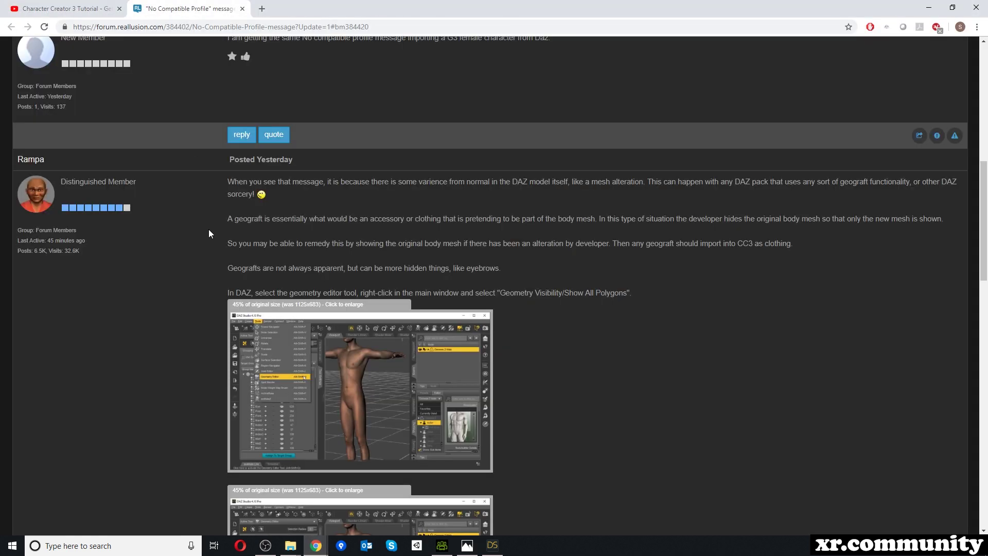
pyautogui.scroll(1, 209, 233)
pyautogui.scroll(-12, 407, 279)
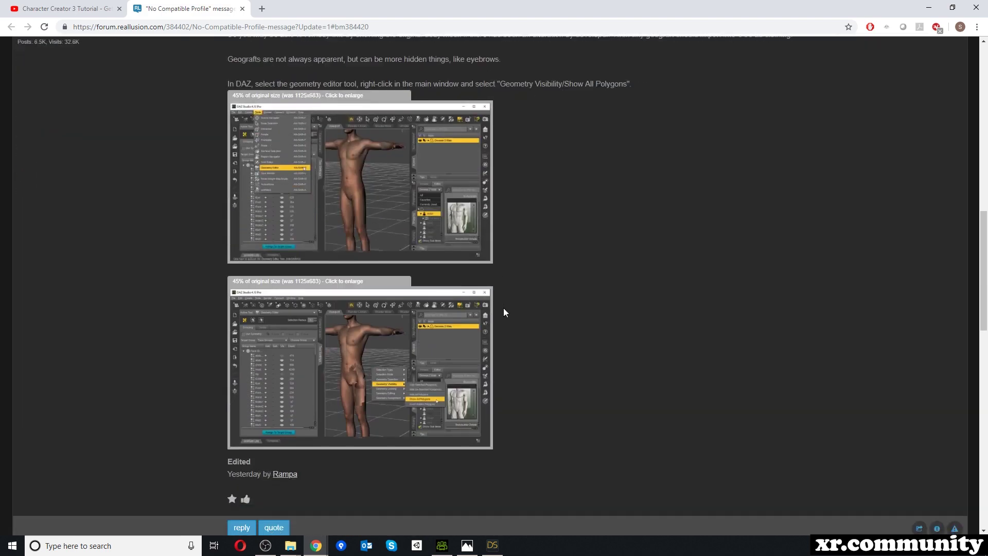
pyautogui.scroll(4, 484, 308)
pyautogui.scroll(11, 217, 320)
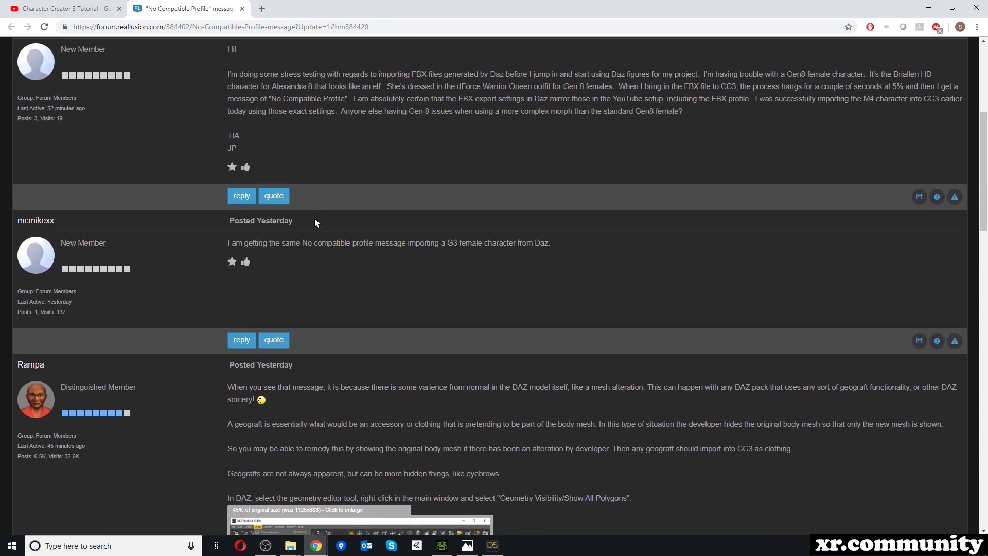
pyautogui.scroll(-5, 314, 218)
pyautogui.scroll(5, 314, 218)
pyautogui.scroll(-4, 314, 218)
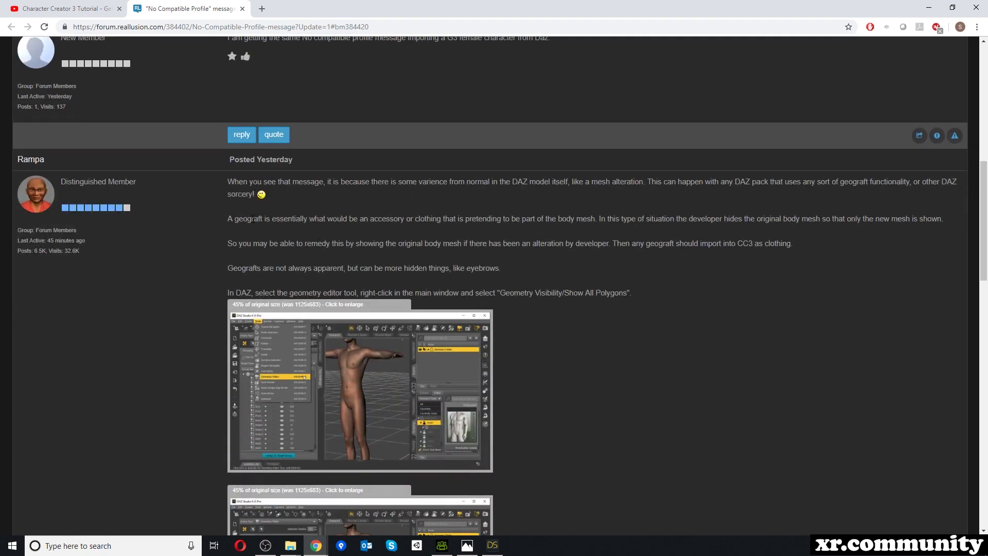
# Step: Return to DAZ Studio from the forum thread and show all polygons of the Briallen figure with the Geometry Editor tool
pyautogui.scroll(-1, 253, 218)
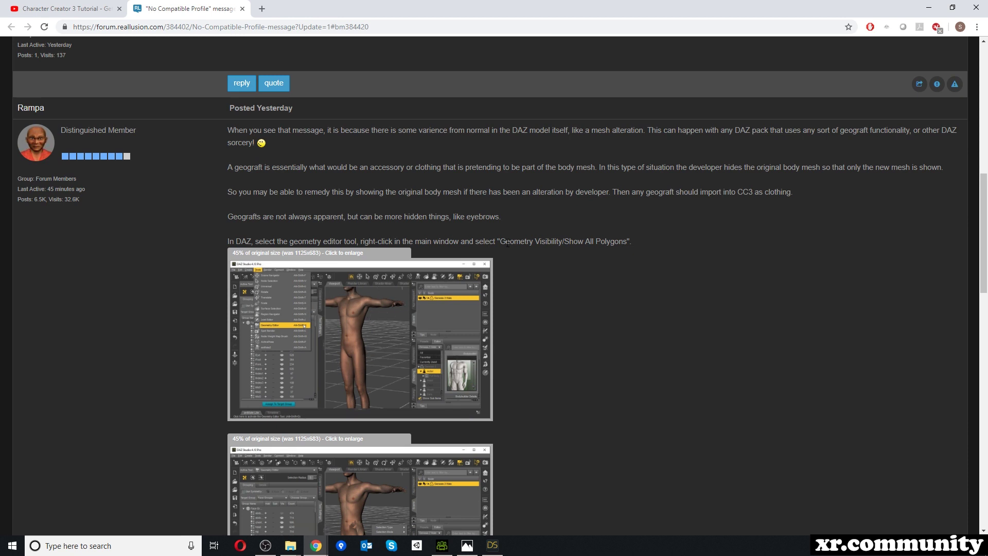
pyautogui.click(499, 548)
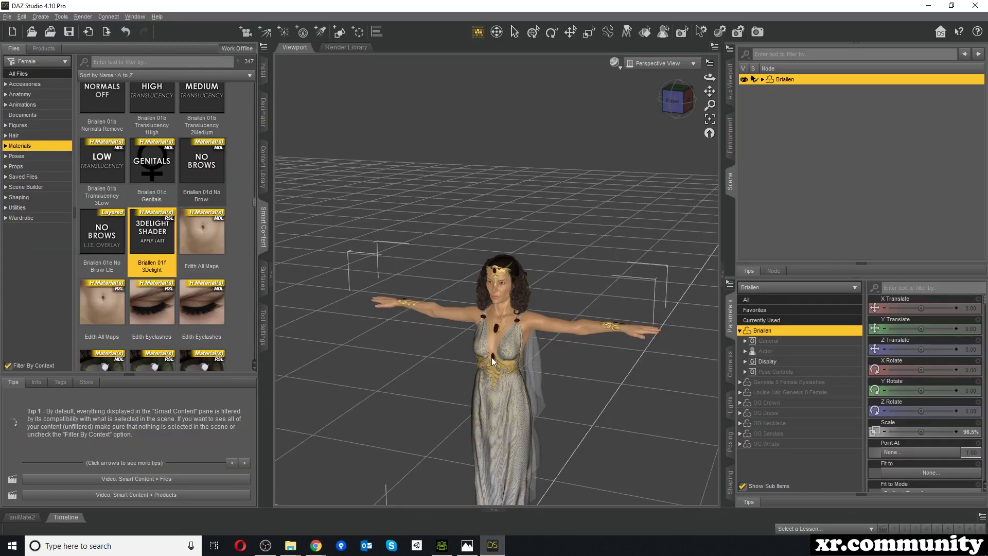
pyautogui.click(62, 17)
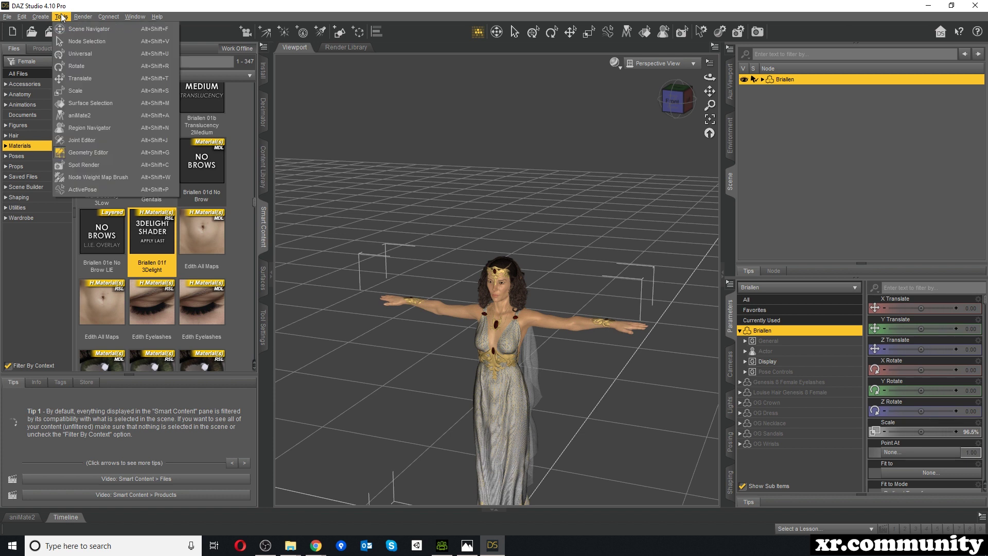
pyautogui.click(78, 156)
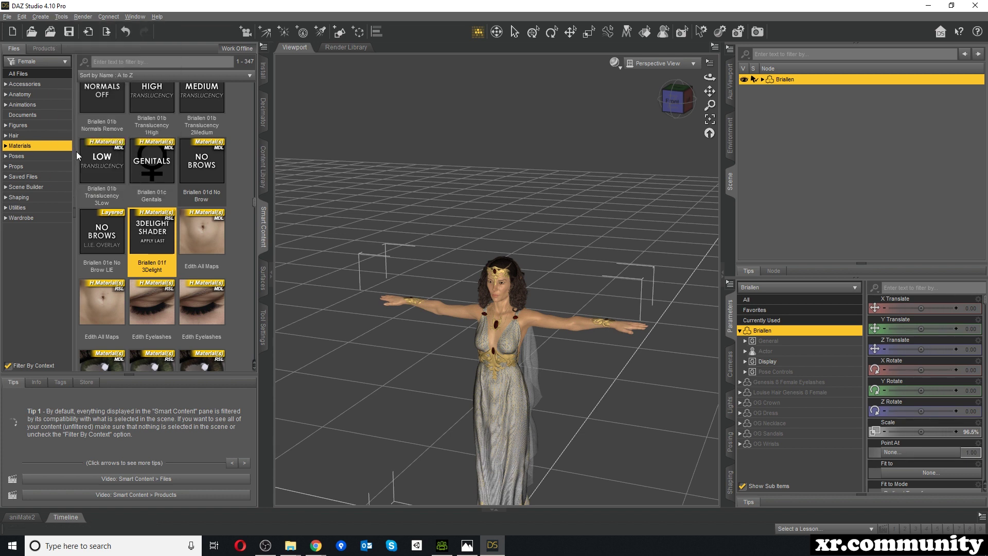
pyautogui.rightClick(501, 324)
pyautogui.rightClick(585, 284)
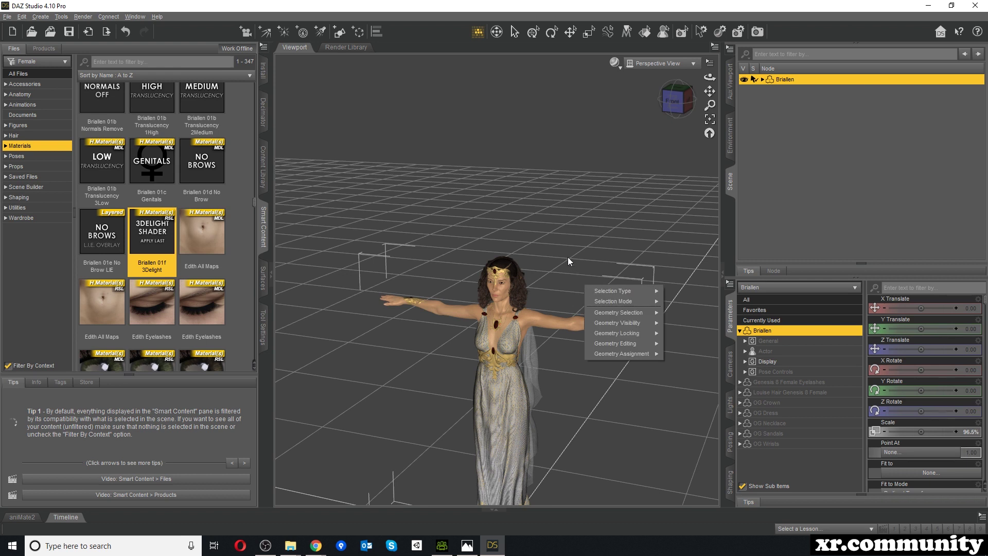
pyautogui.moveTo(630, 323)
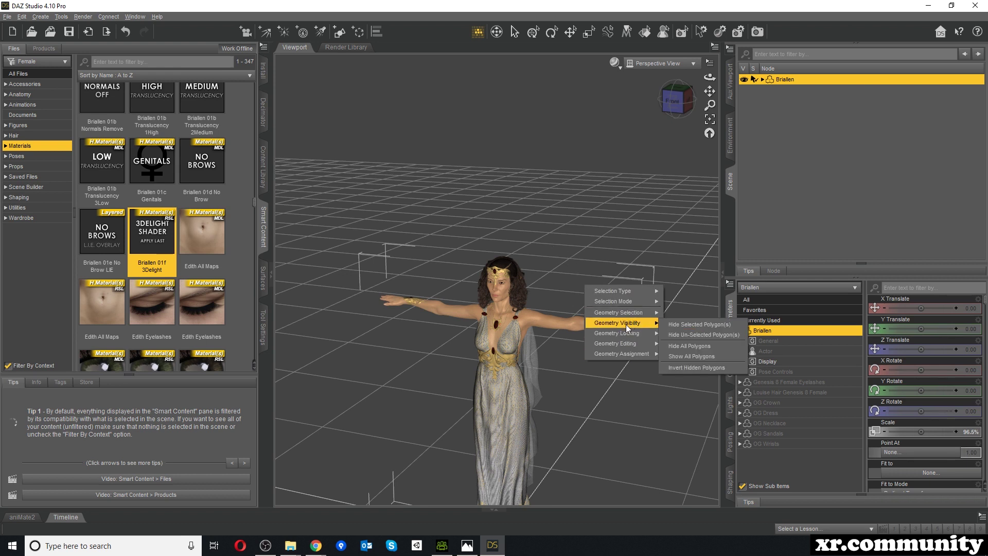
pyautogui.click(685, 357)
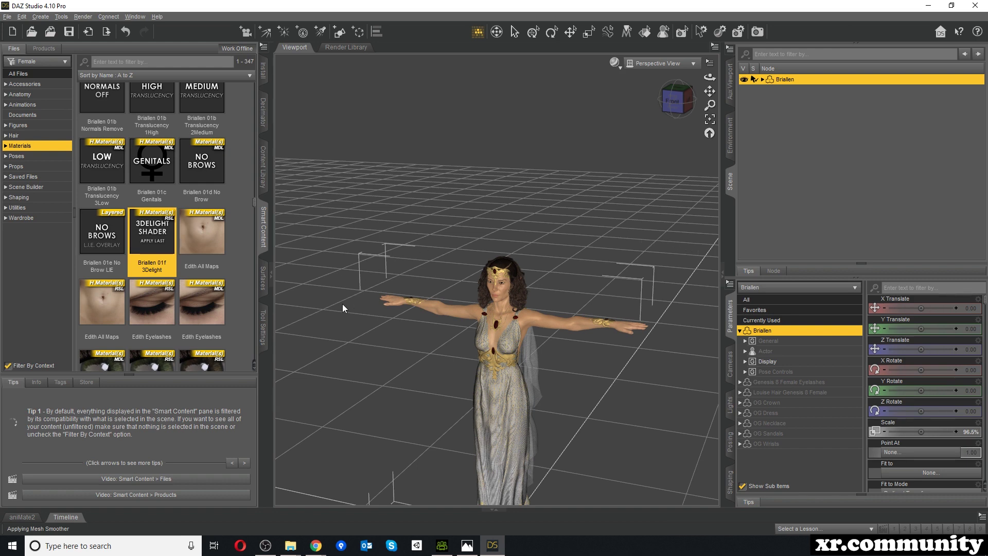
# Step: Set the Briallen figure's Resolution Level to Base and recheck the NoCompatibleProfile.png error screenshot
pyautogui.scroll(-3, 536, 404)
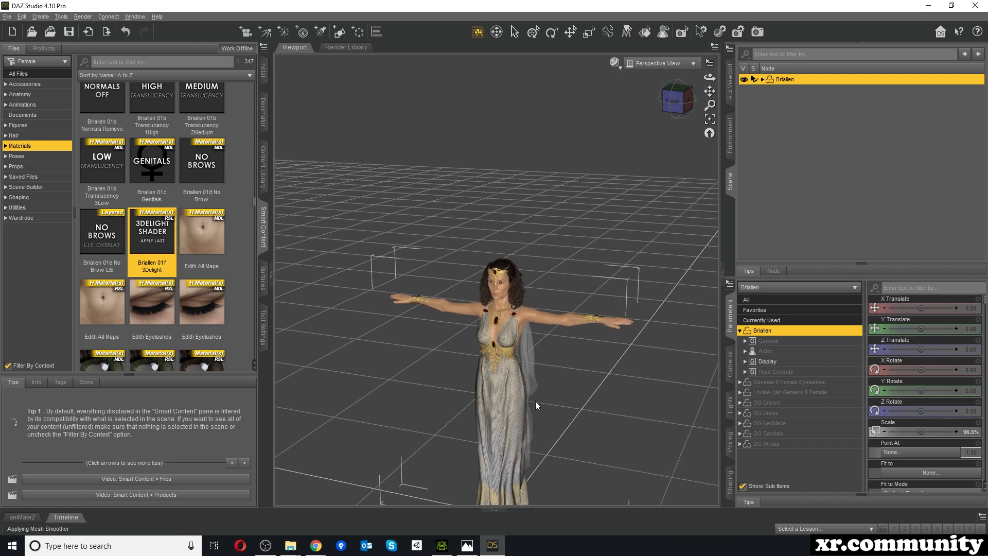
pyautogui.scroll(-2, 536, 400)
pyautogui.scroll(5, 535, 400)
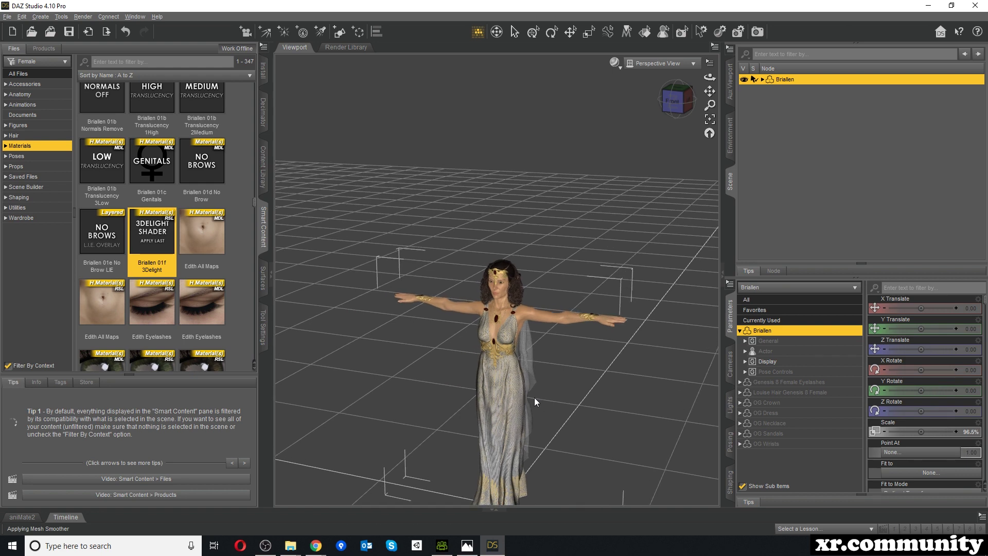
pyautogui.scroll(2, 512, 369)
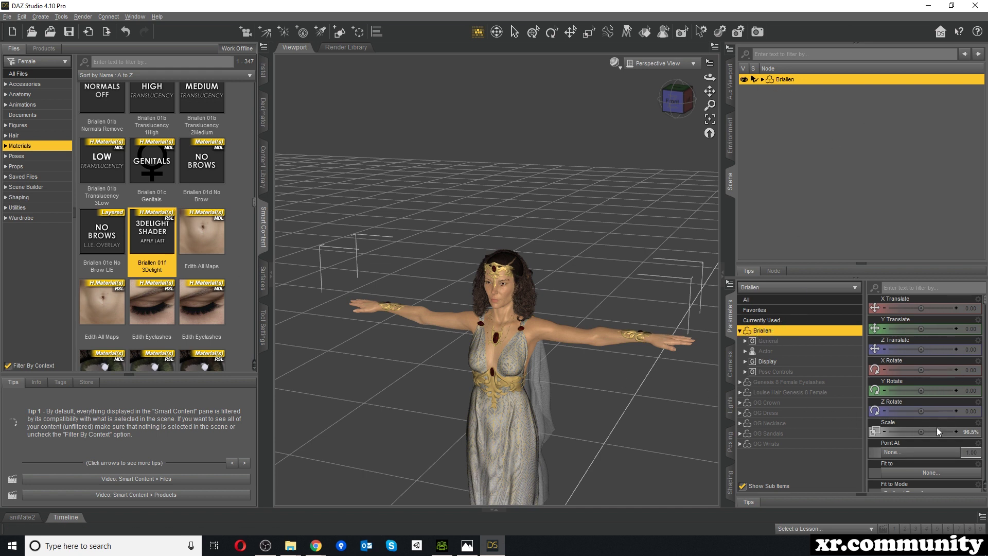
pyautogui.scroll(-6, 925, 414)
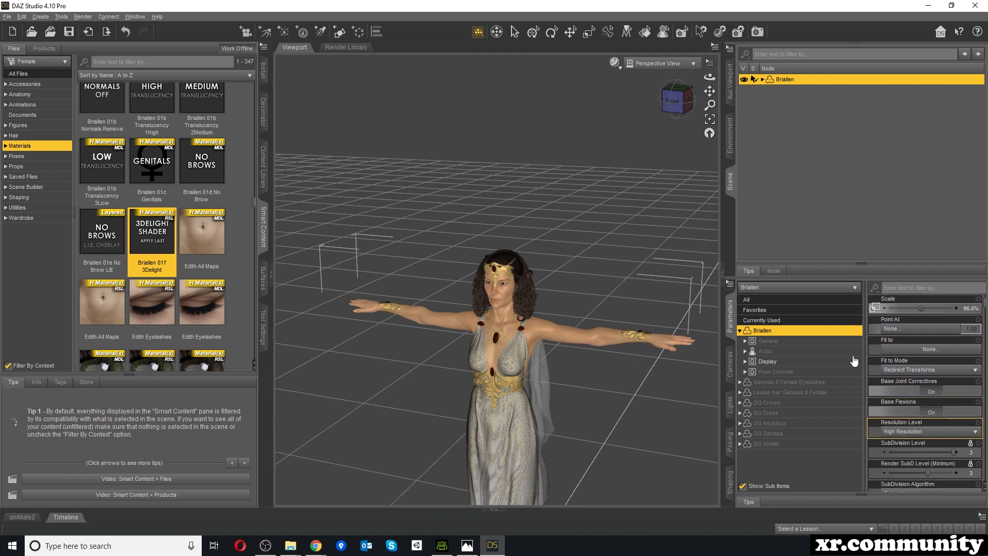
pyautogui.click(911, 435)
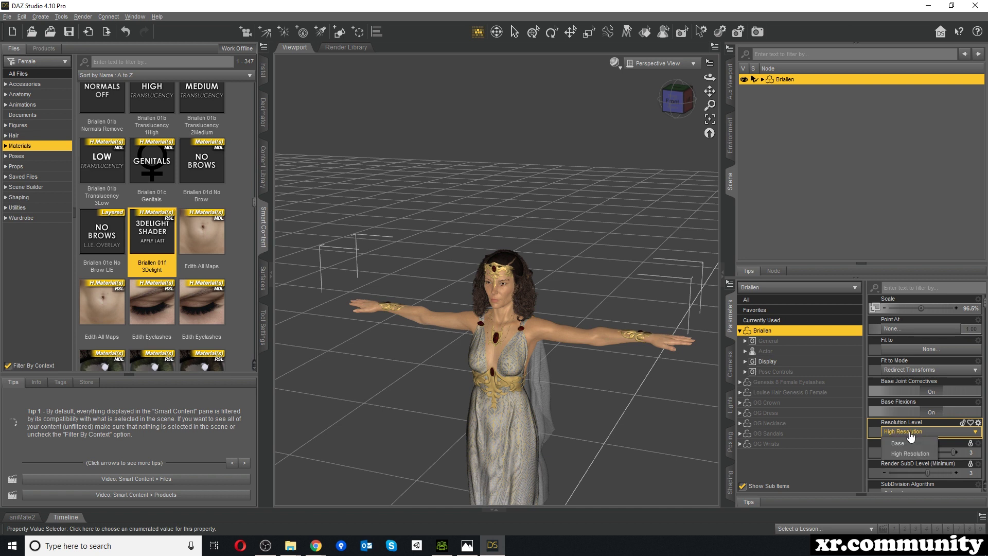
pyautogui.click(903, 442)
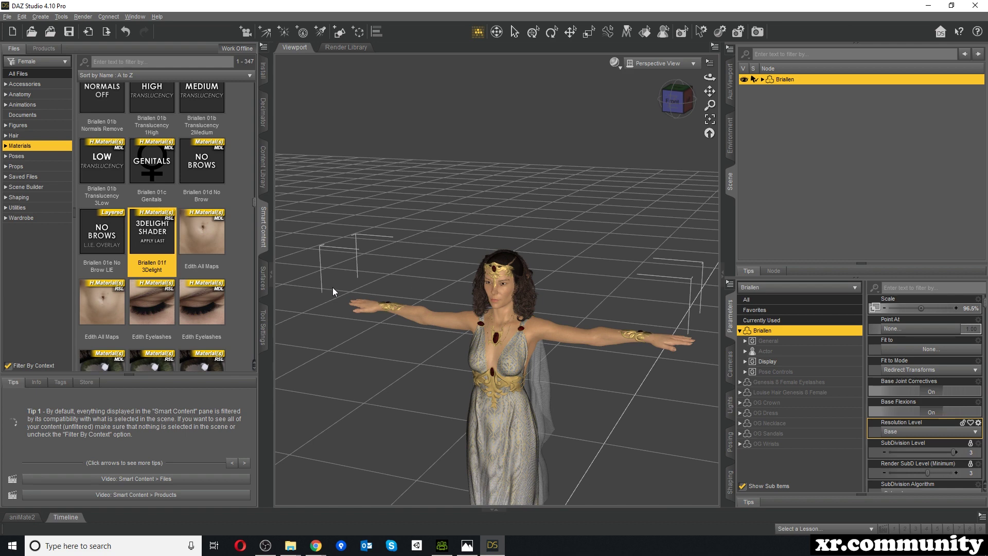
pyautogui.click(466, 545)
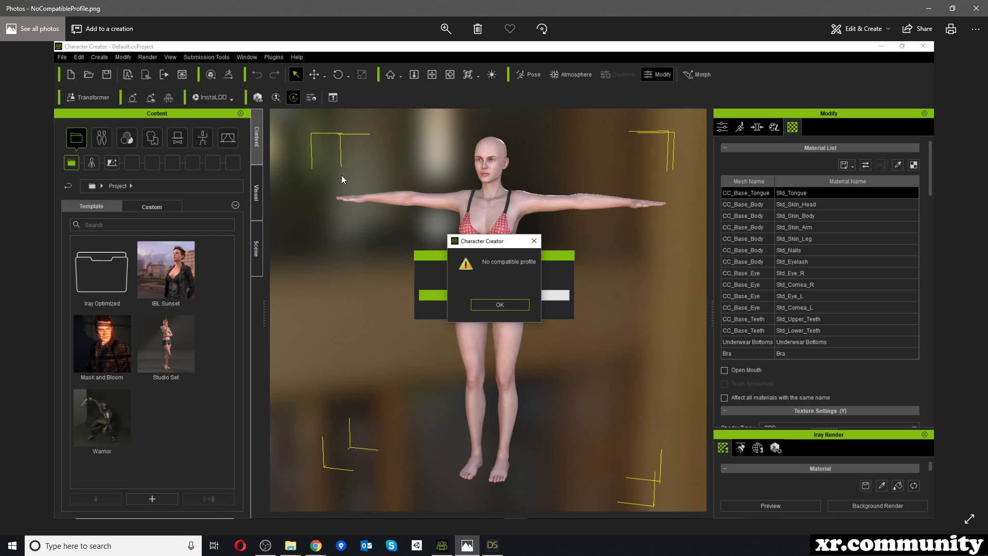
pyautogui.click(492, 545)
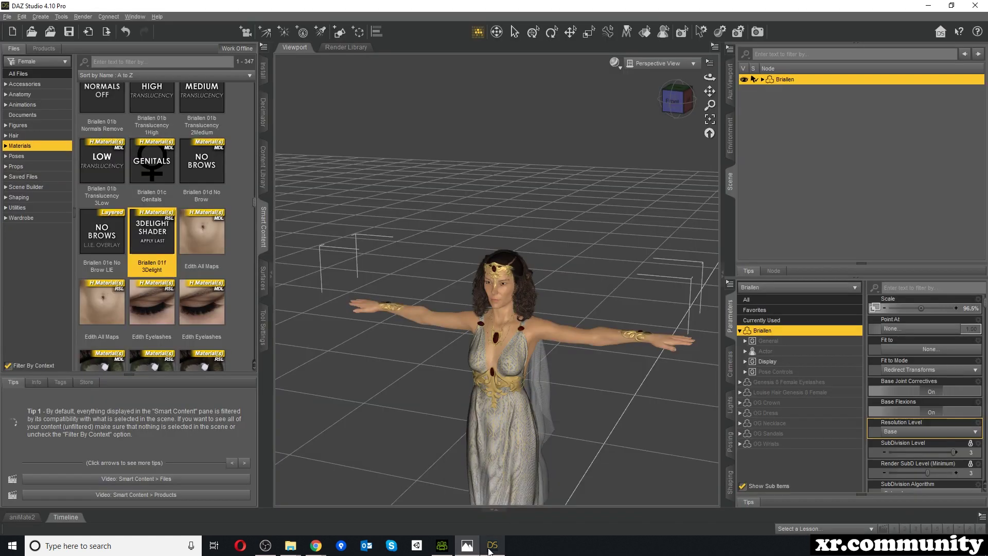
# Step: Export the scene as Autodesk FBX to the CC3 Content folder, overwriting DAZ2CC3Test5_Briallen2.fbx
pyautogui.scroll(-4, 586, 301)
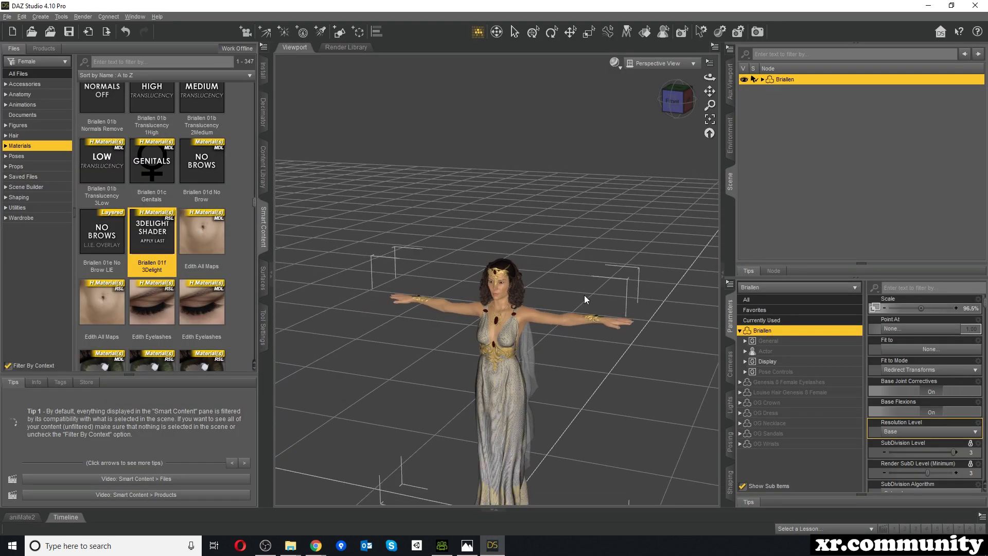
pyautogui.click(7, 17)
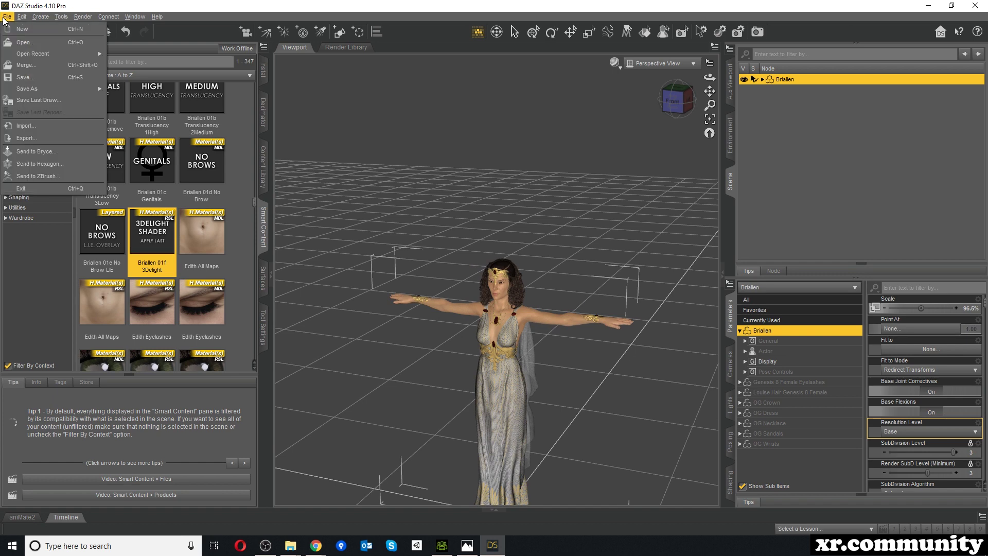
pyautogui.click(36, 139)
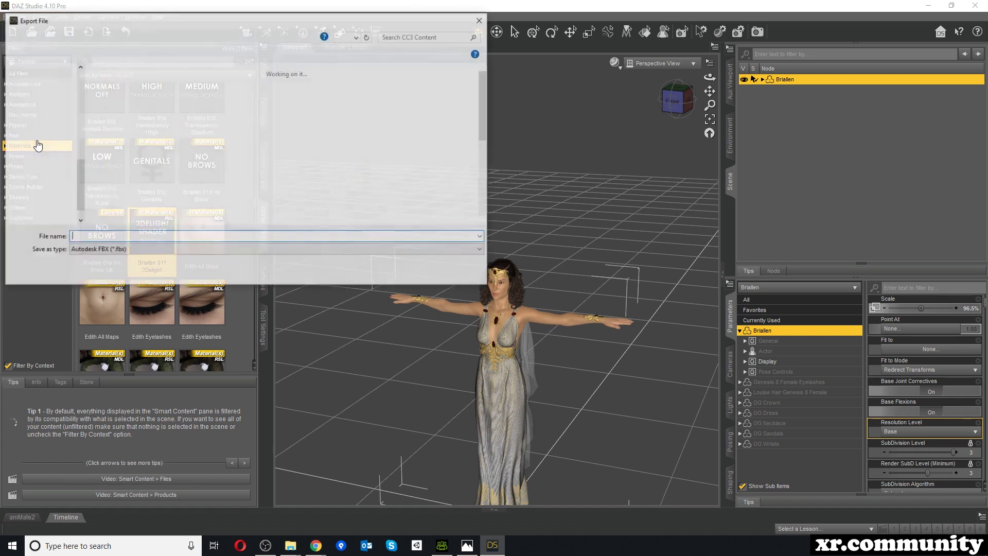
pyautogui.scroll(-3, 309, 118)
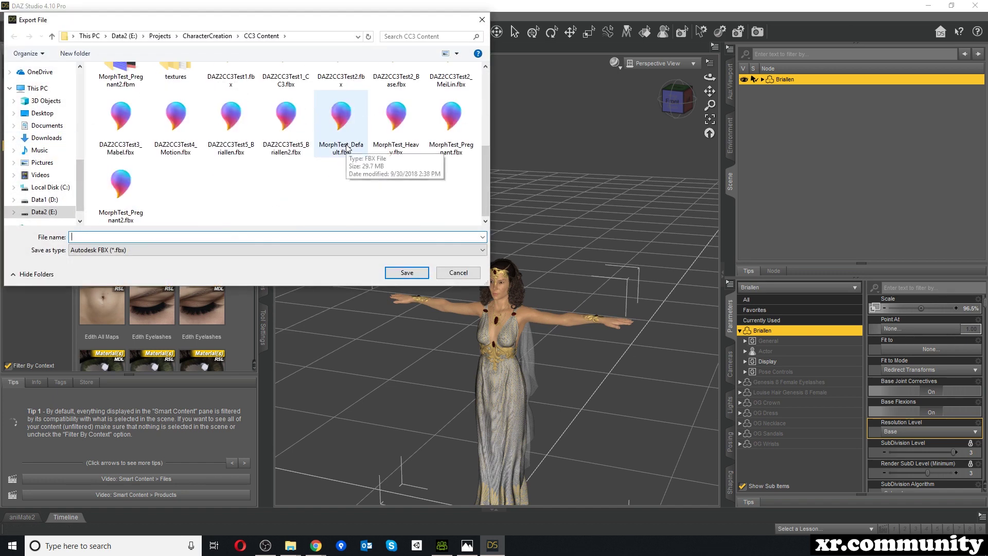
pyautogui.click(294, 128)
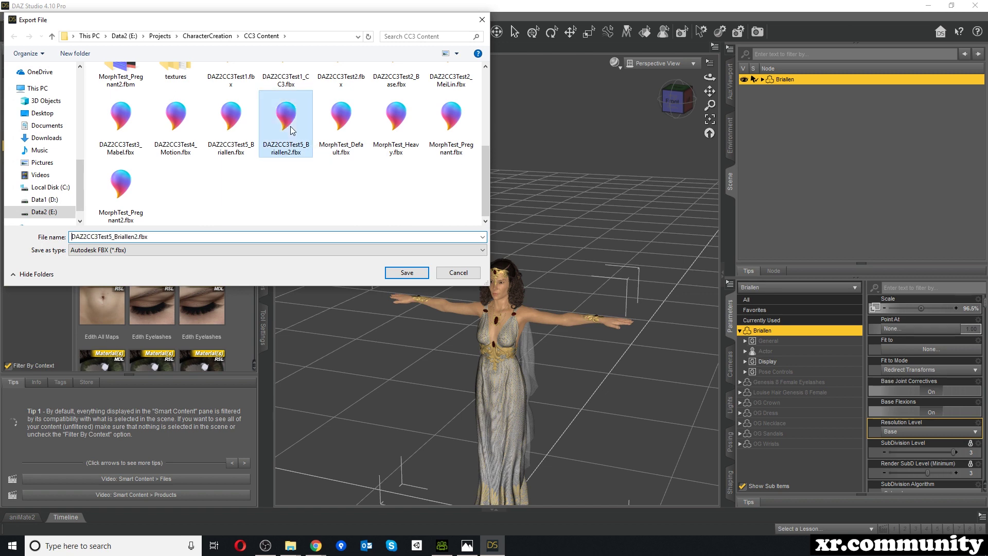
pyautogui.click(407, 273)
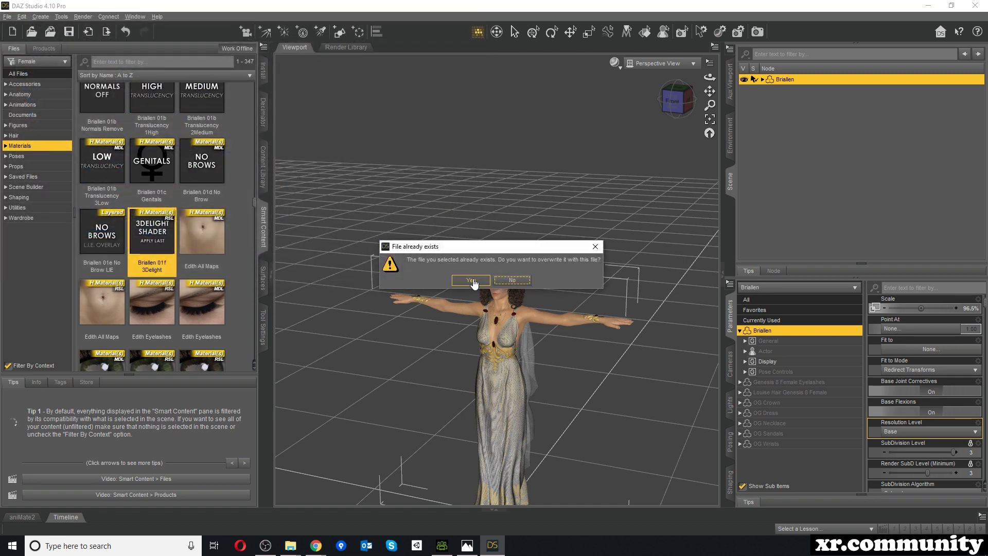
pyautogui.click(471, 280)
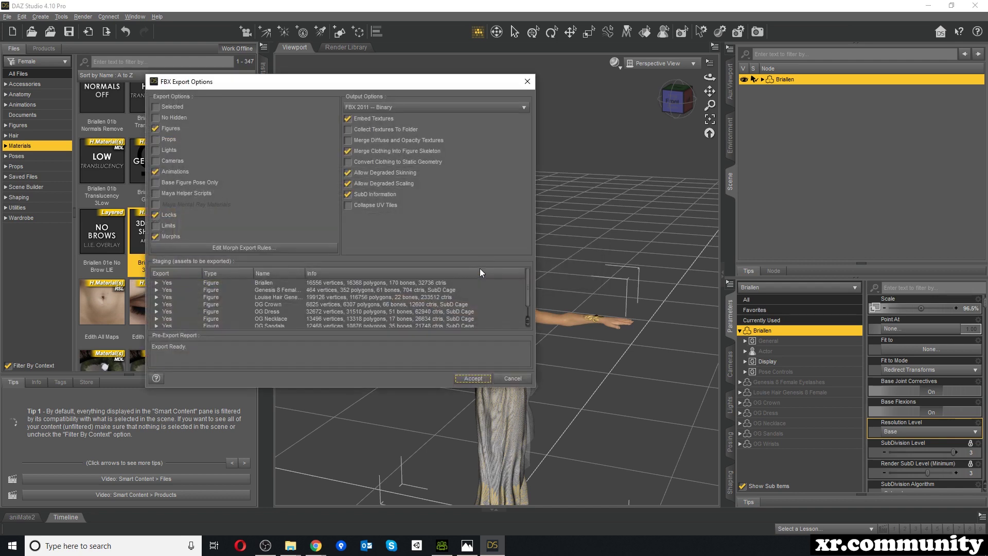
# Step: Check the available FBX versions, keeping FBX 2011 -- Binary, and open the morph export rules for editing
pyautogui.moveTo(206, 85); pyautogui.dragTo(308, 95)
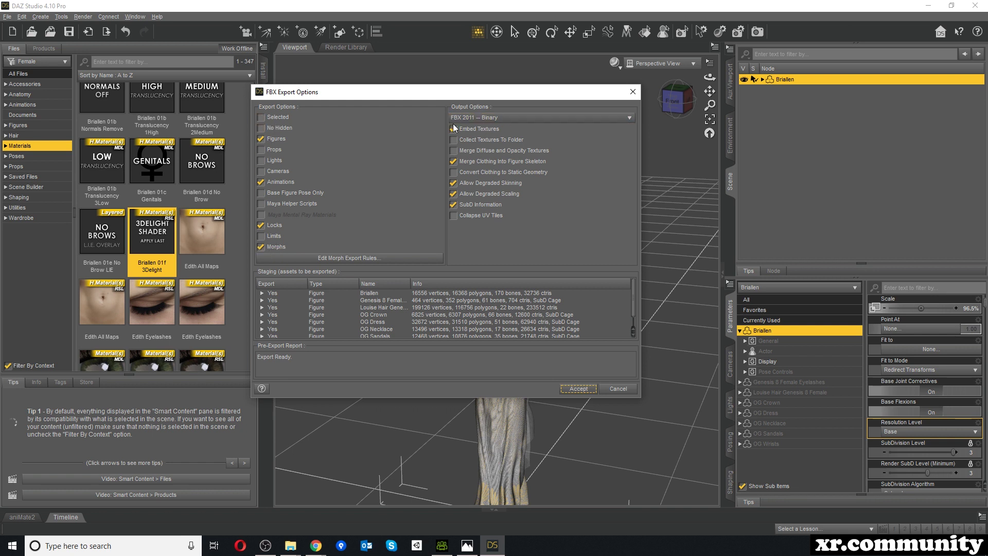
pyautogui.click(497, 118)
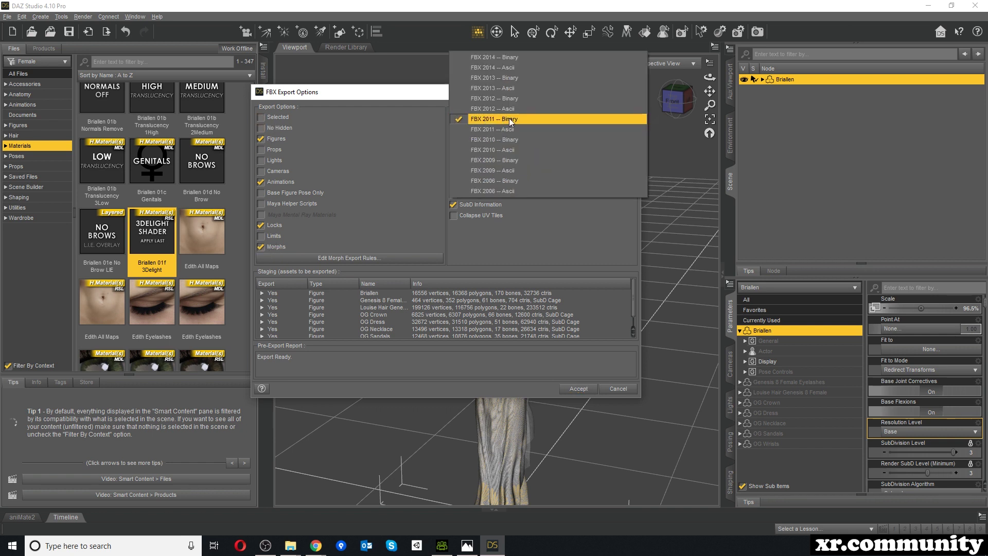
pyautogui.click(407, 94)
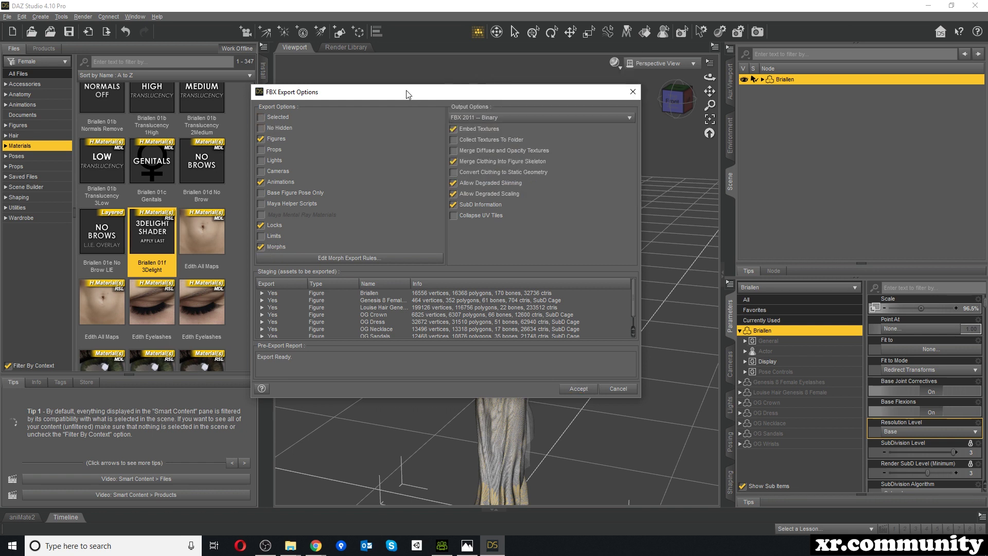
pyautogui.click(343, 260)
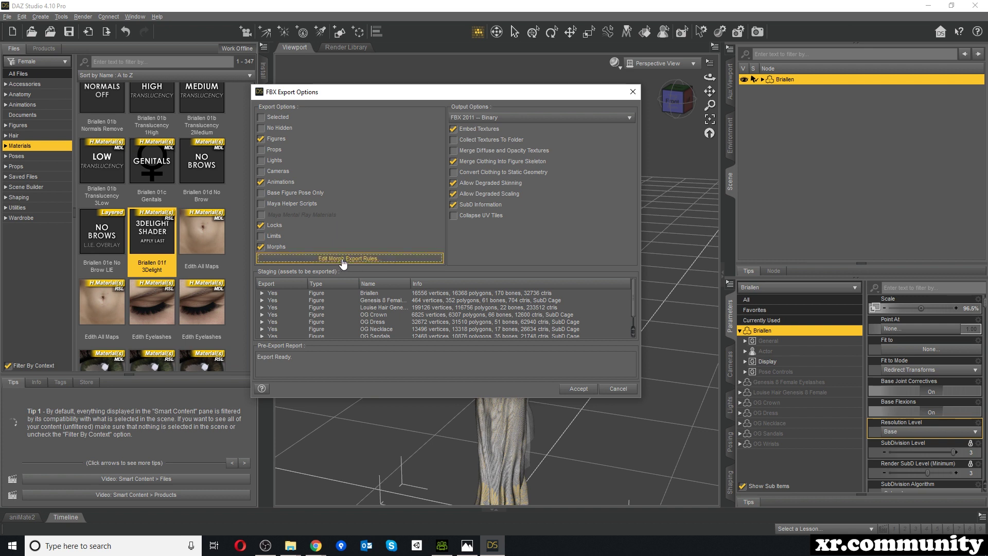
pyautogui.moveTo(395, 121); pyautogui.dragTo(432, 188)
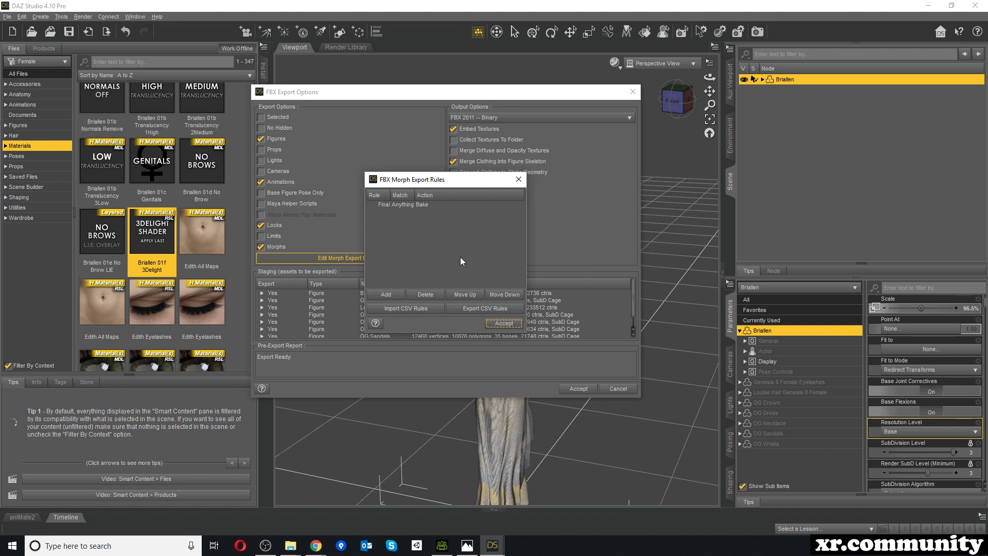
# Step: Try adding a morph export rule, review its Bake, Export and Ignore actions, and delete the rule
pyautogui.click(394, 206)
pyautogui.click(384, 295)
pyautogui.click(403, 206)
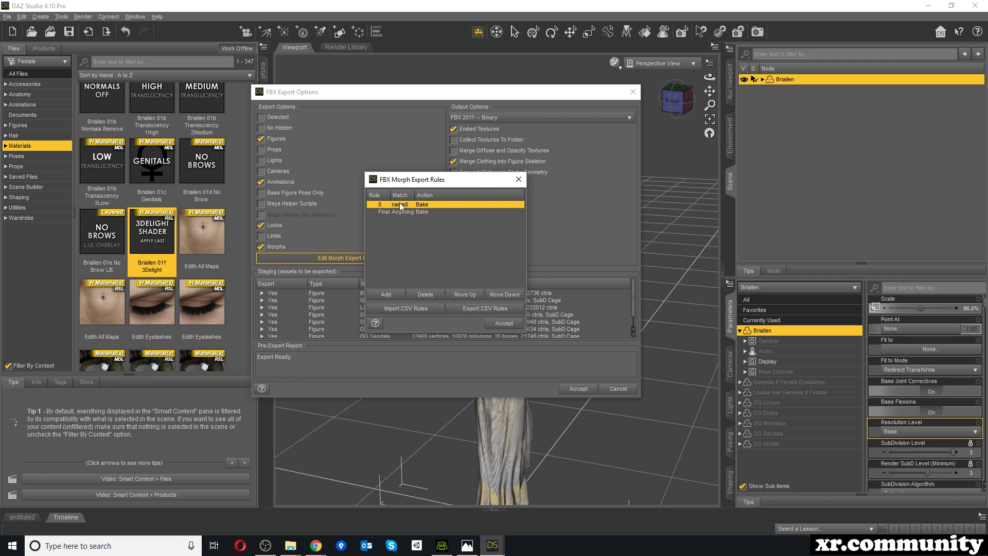
pyautogui.click(430, 204)
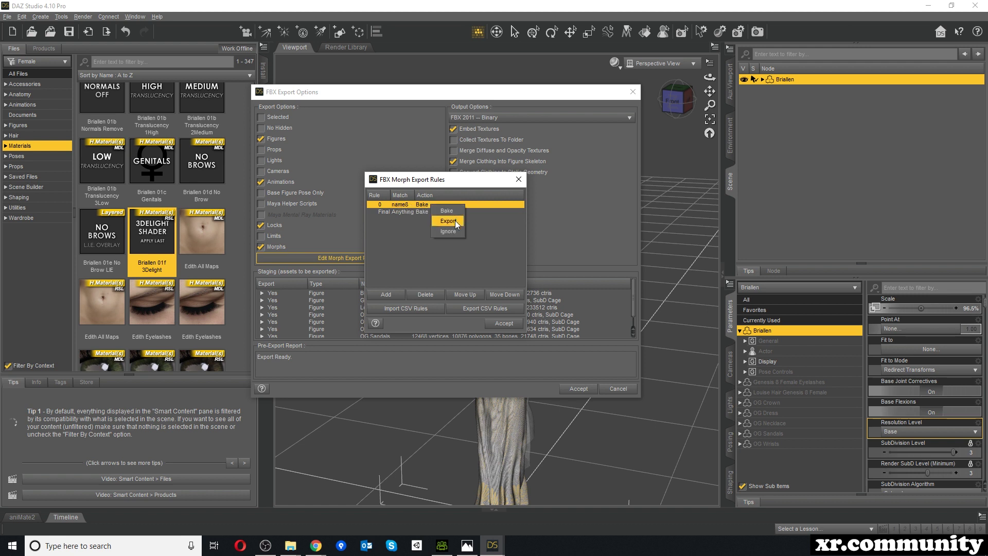
pyautogui.click(424, 240)
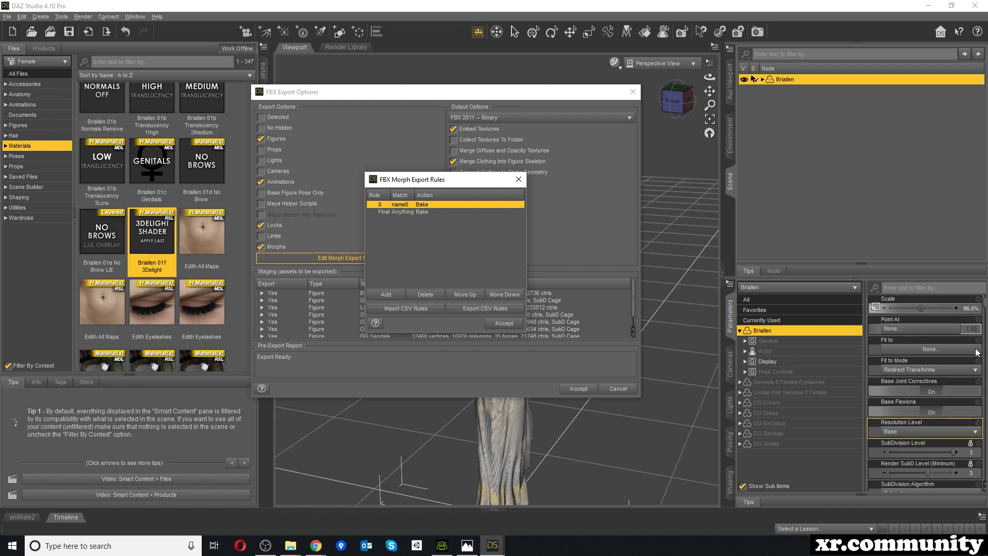
pyautogui.click(425, 205)
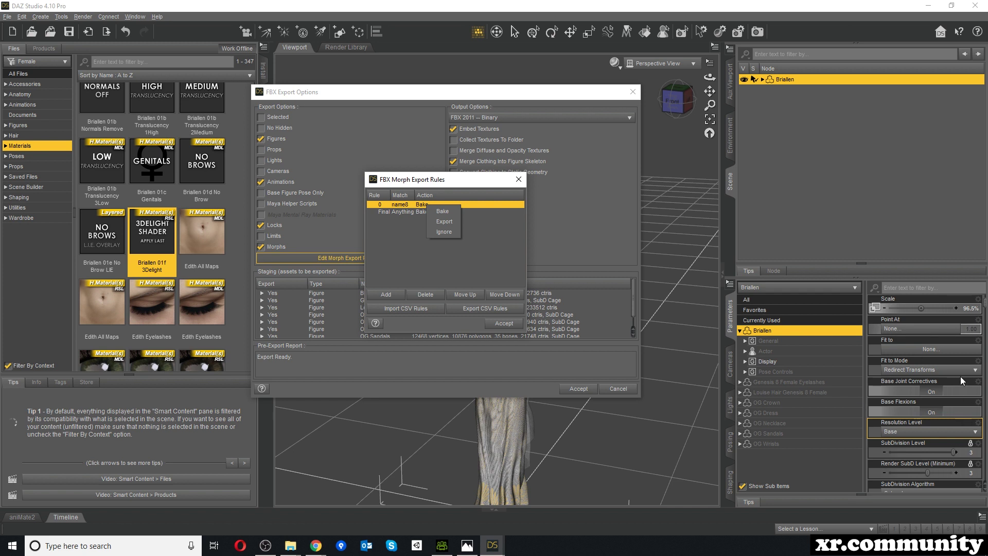
pyautogui.click(496, 250)
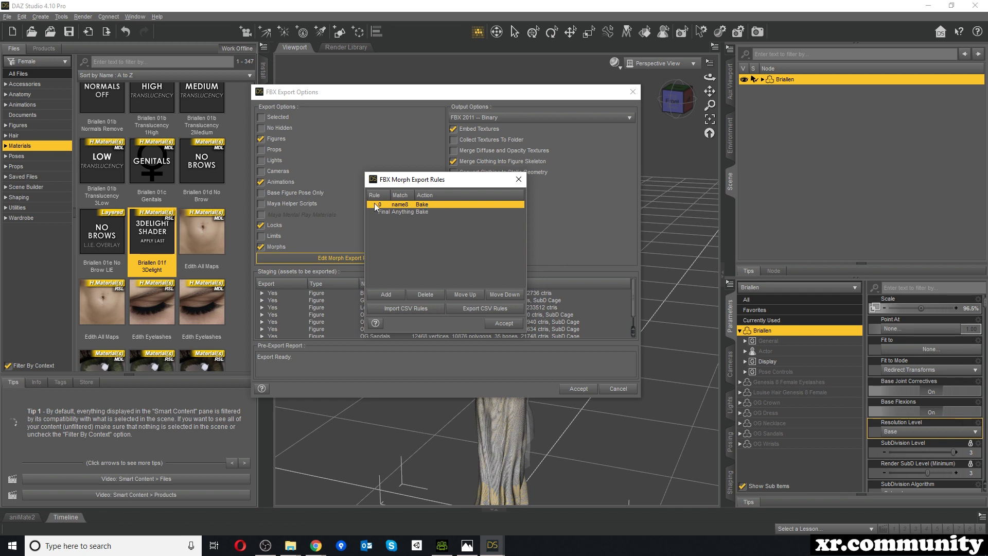
pyautogui.click(420, 205)
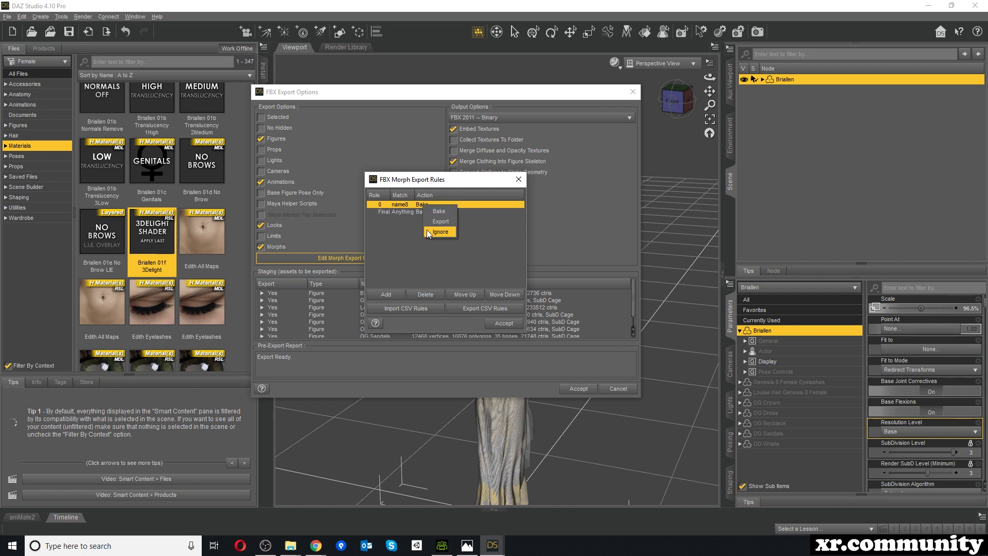
pyautogui.click(388, 231)
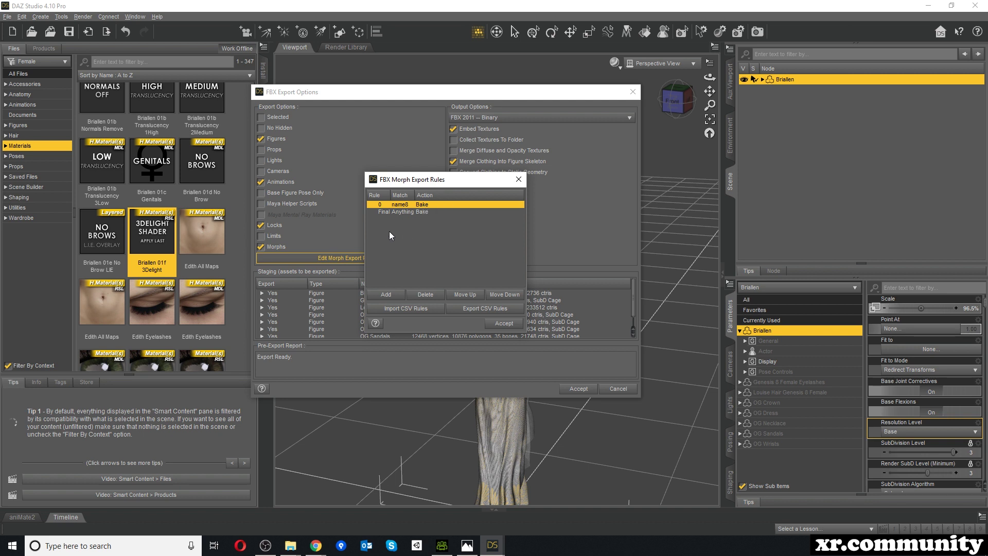
pyautogui.click(425, 206)
pyautogui.click(398, 246)
pyautogui.click(420, 297)
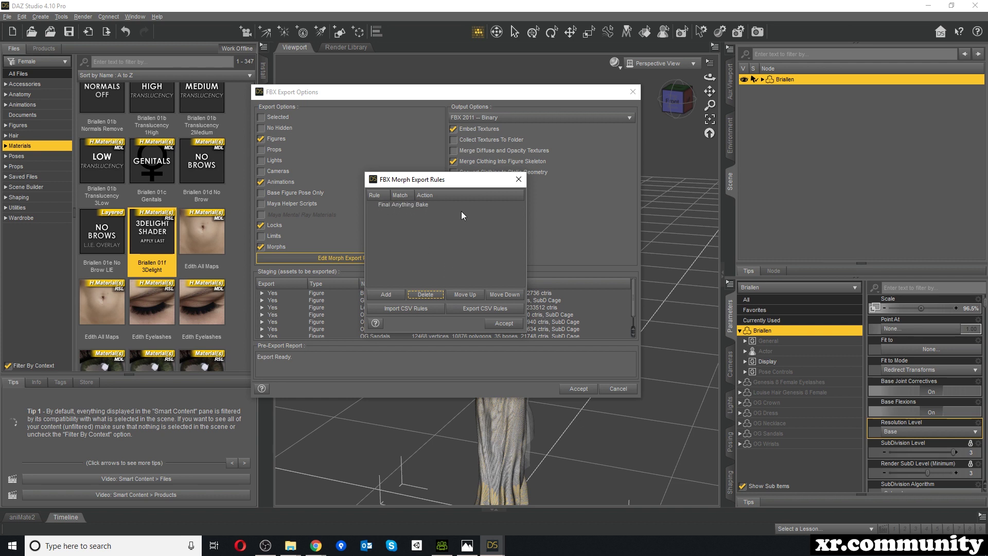
# Step: Accept the morph export rules and run the FBX export with the FBX 2011 -- Binary options
pyautogui.click(498, 323)
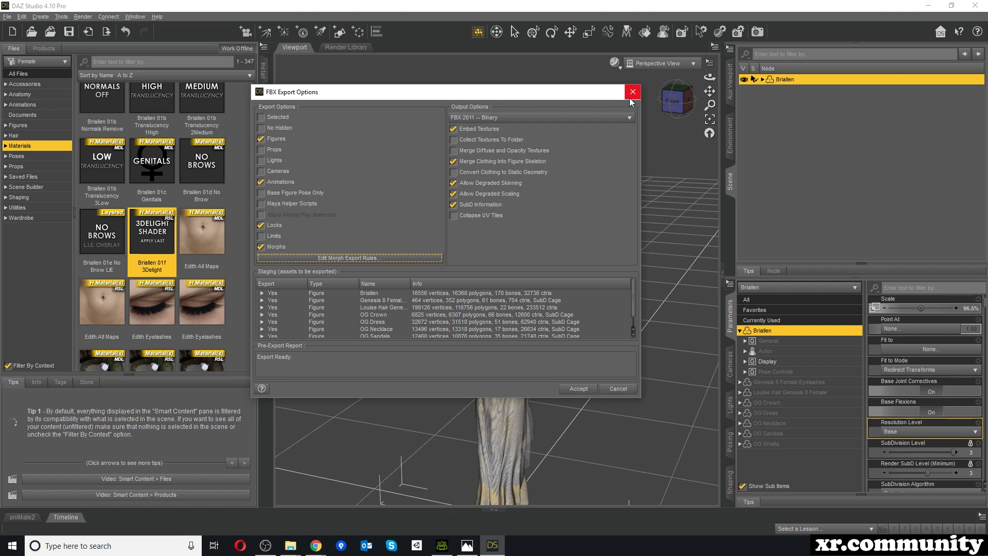
pyautogui.click(578, 389)
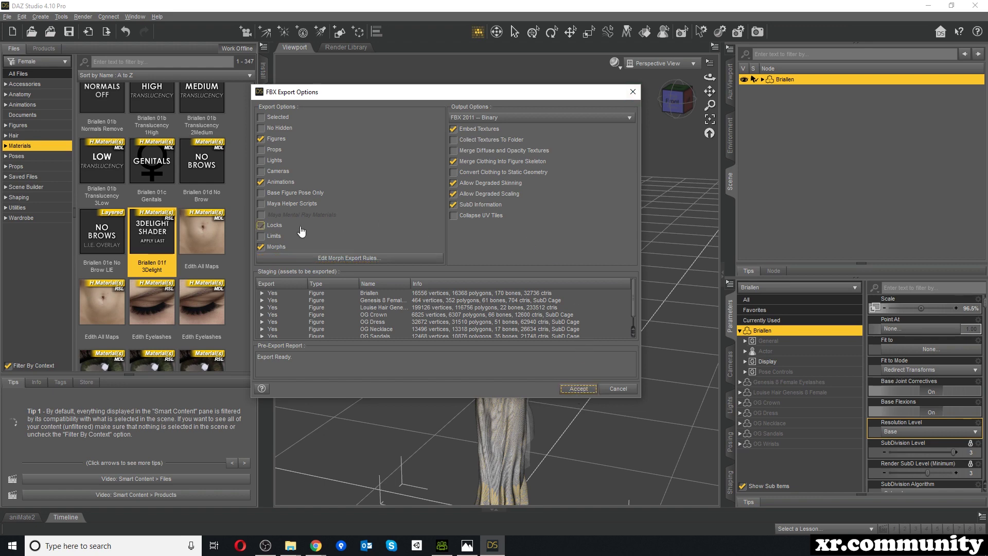
pyautogui.click(579, 389)
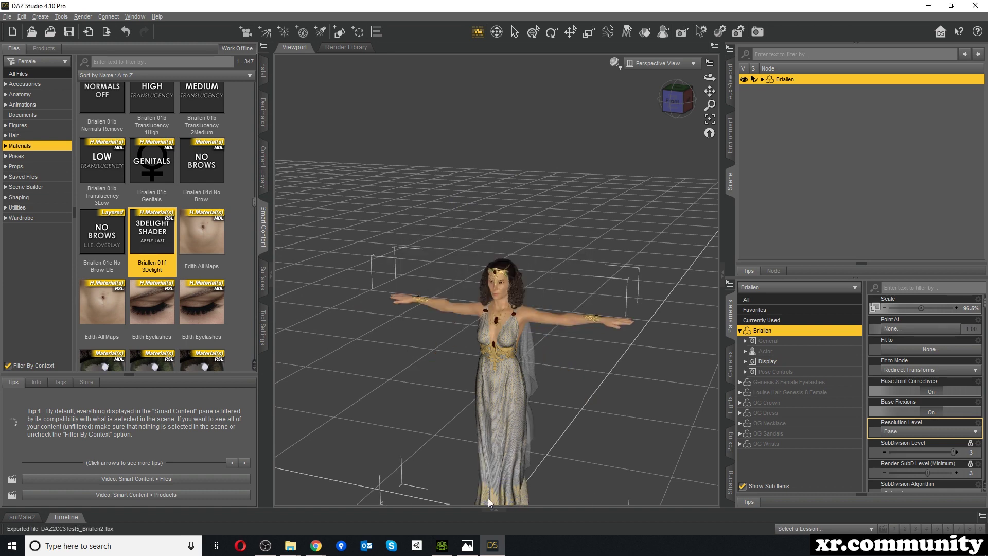
# Step: Switch to Character Creator and import DAZ2CC3Test5_Briallen2.fbx with Transformer, rechecking the NoCompatibleProfile.png screenshot while it loads
pyautogui.click(442, 545)
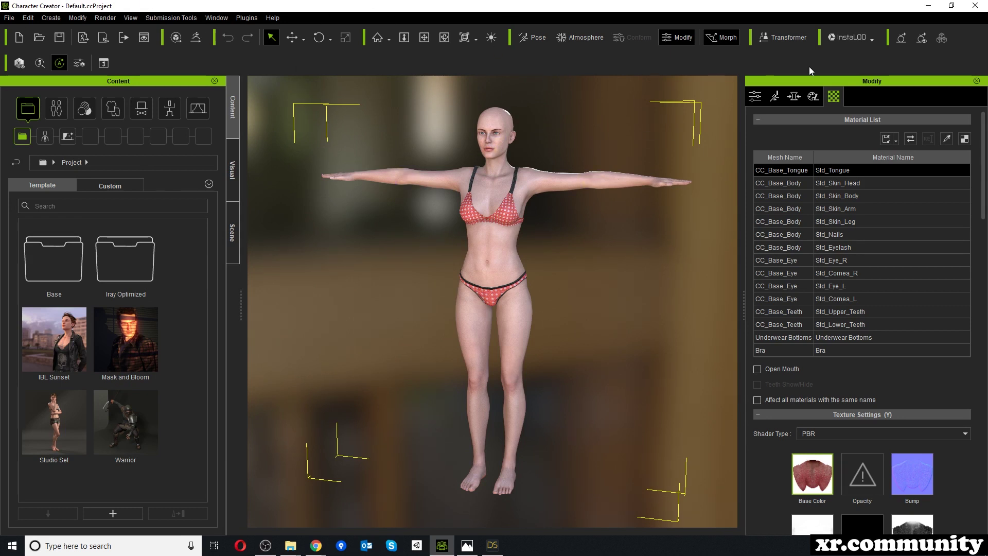
pyautogui.click(776, 36)
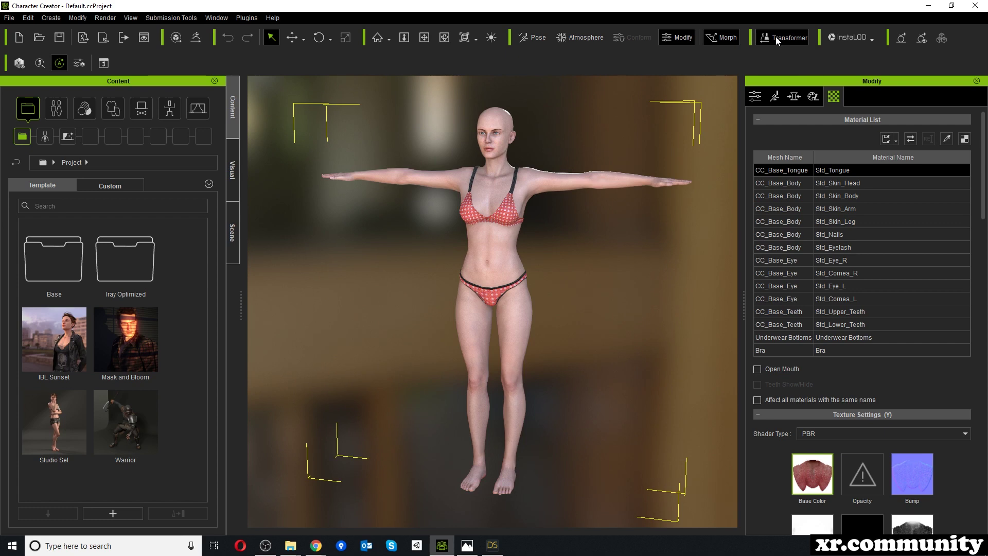
pyautogui.scroll(-1, 320, 124)
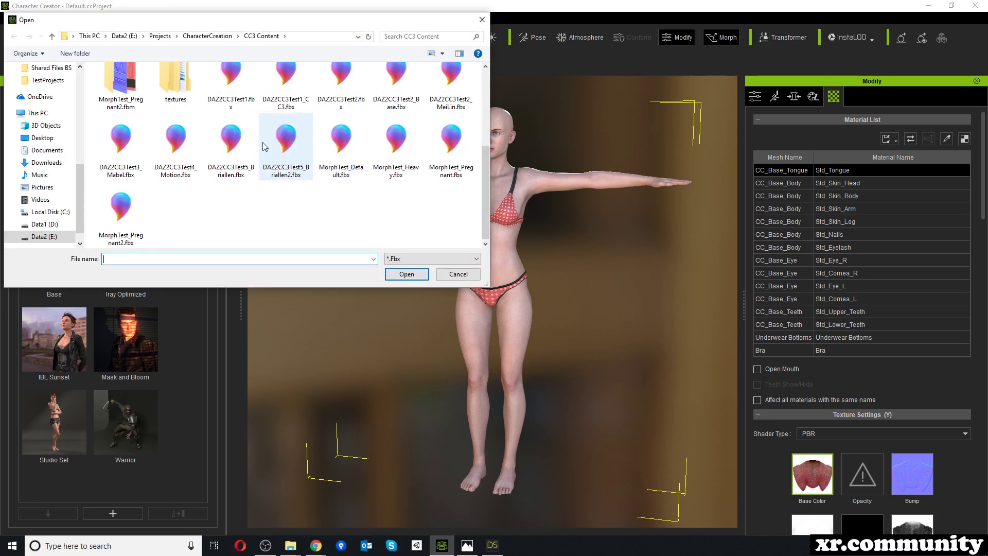
pyautogui.click(281, 140)
pyautogui.click(407, 274)
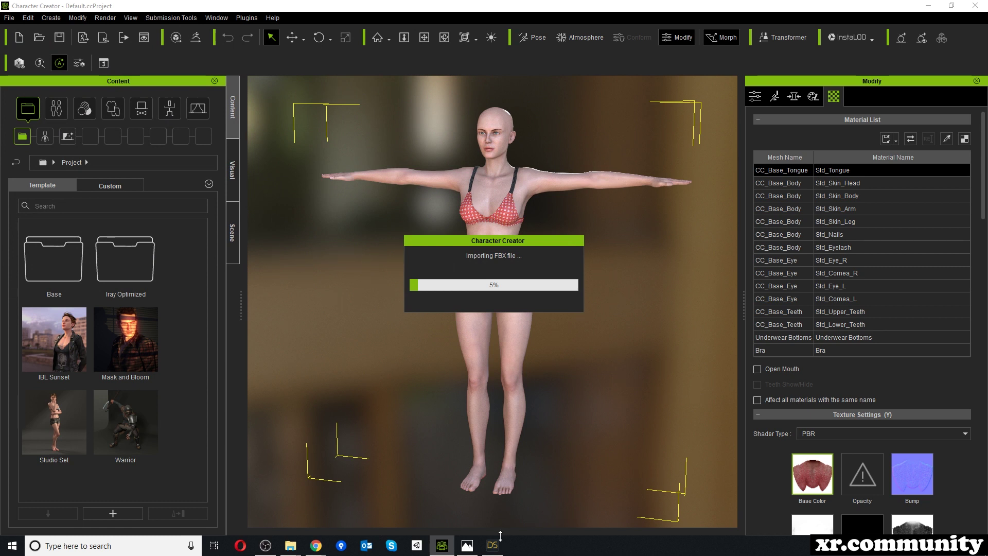
pyautogui.click(466, 545)
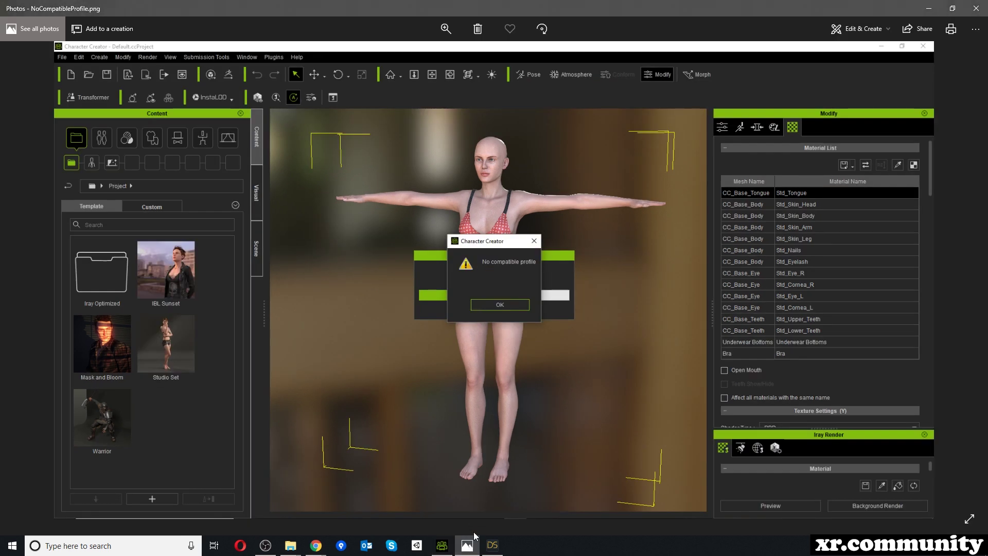
pyautogui.click(468, 544)
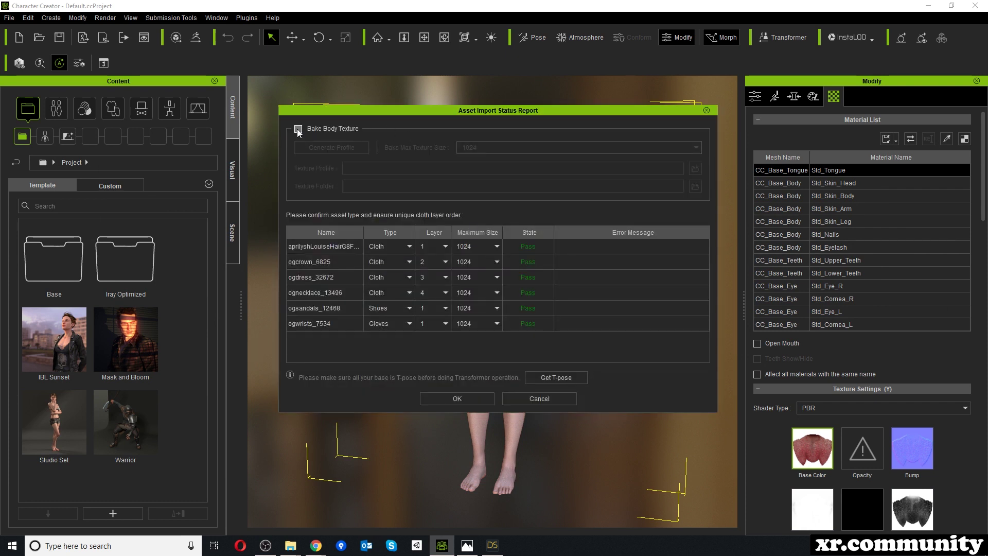
# Step: Enable Bake Body Texture for the import and load G8Female_TextureProfile.ini as the texture profile
pyautogui.click(300, 129)
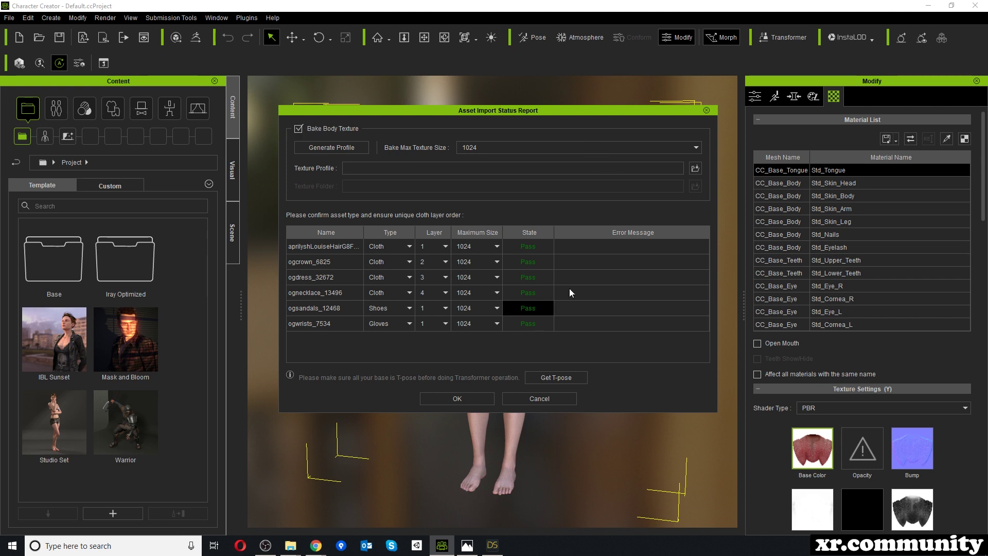
pyautogui.click(695, 169)
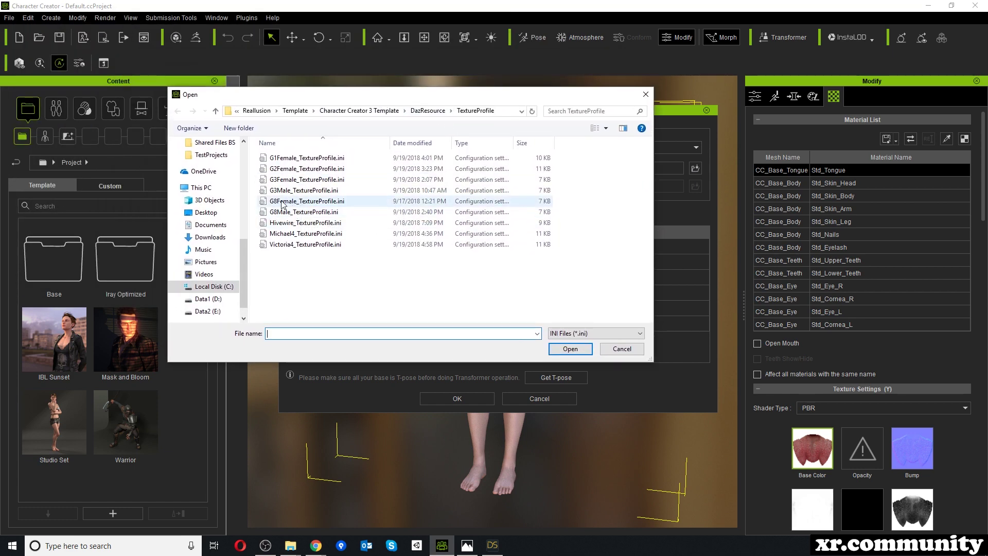
pyautogui.click(301, 202)
pyautogui.doubleClick(301, 203)
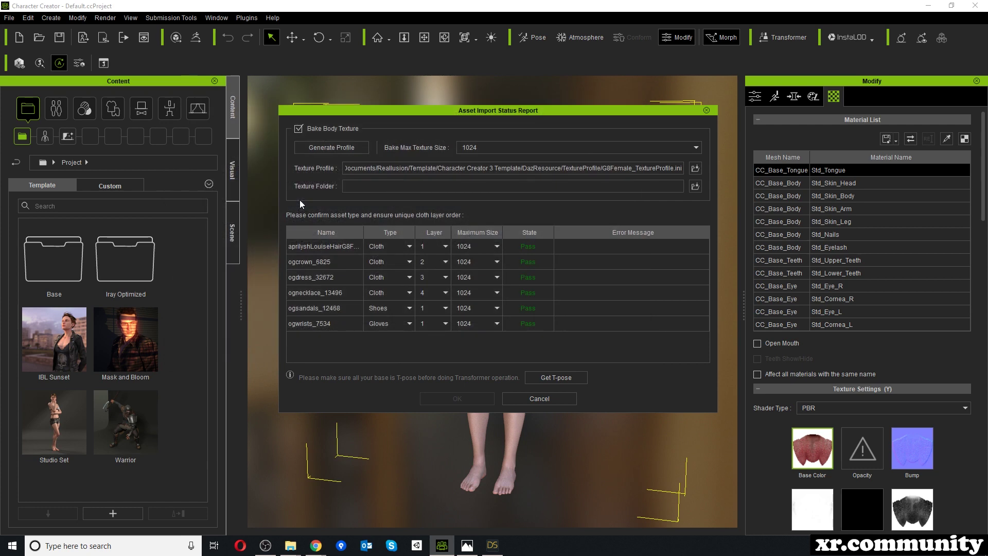
# Step: Set the texture folder to DAZ2CC3Test5_Briallen2.fbm and the bake max texture size to 2048
pyautogui.click(695, 188)
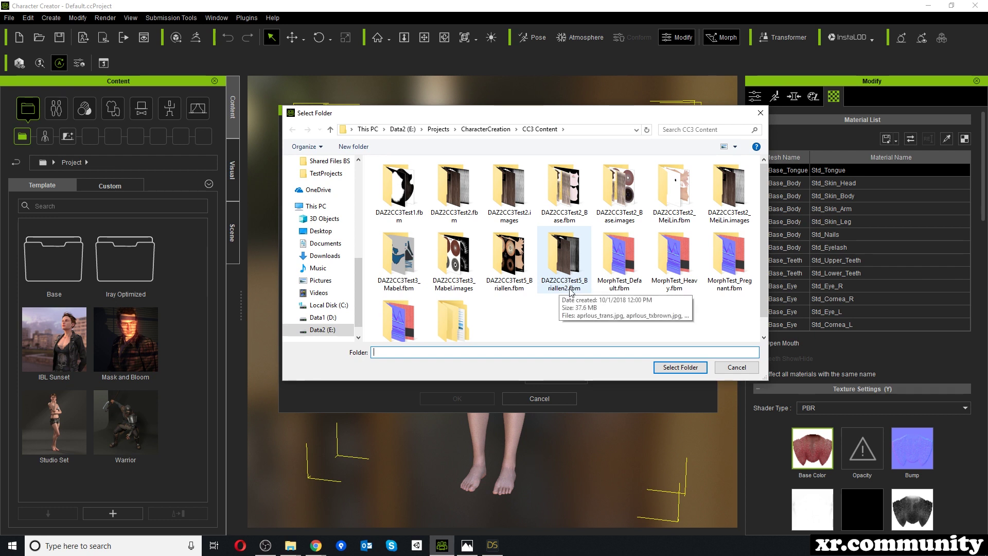
pyautogui.doubleClick(569, 290)
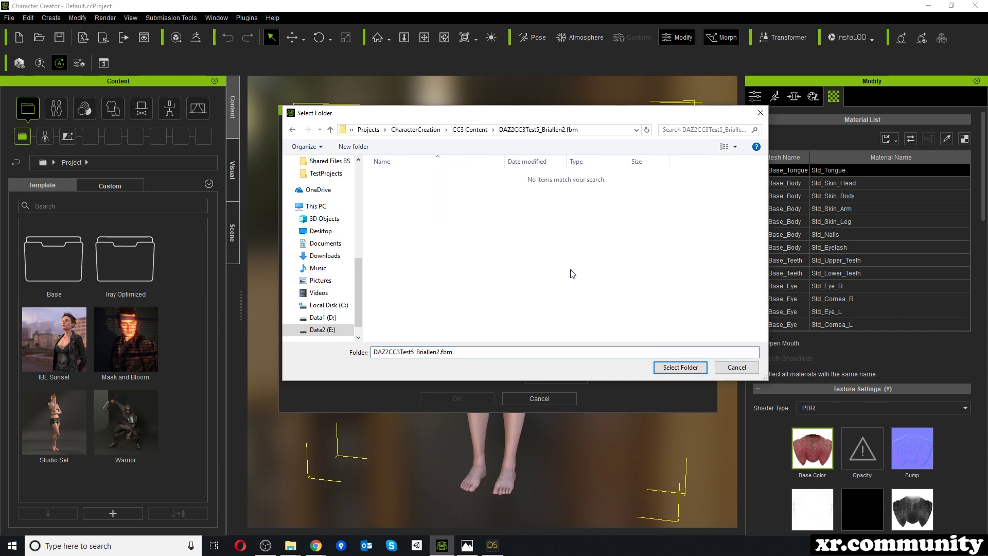
pyautogui.click(674, 366)
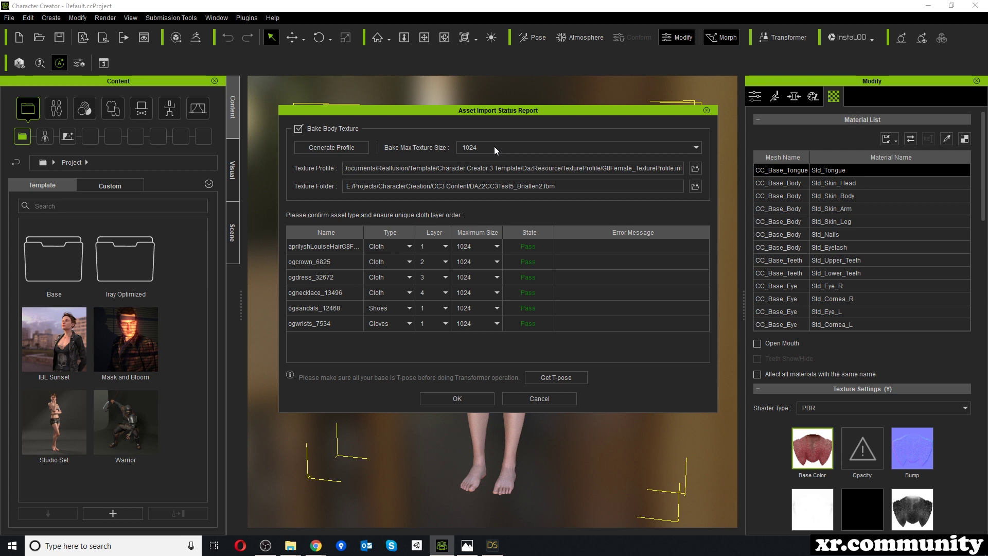
pyautogui.click(494, 146)
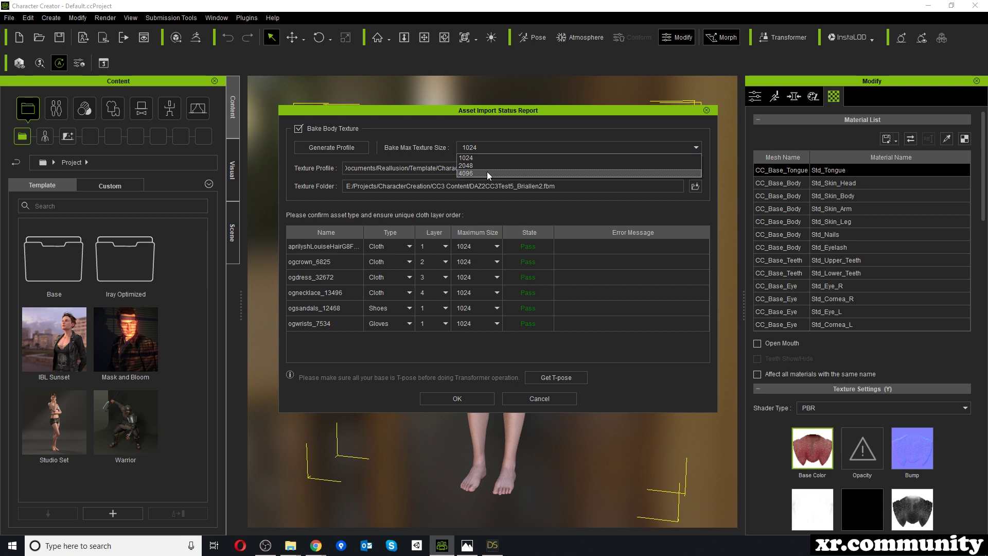
pyautogui.click(489, 165)
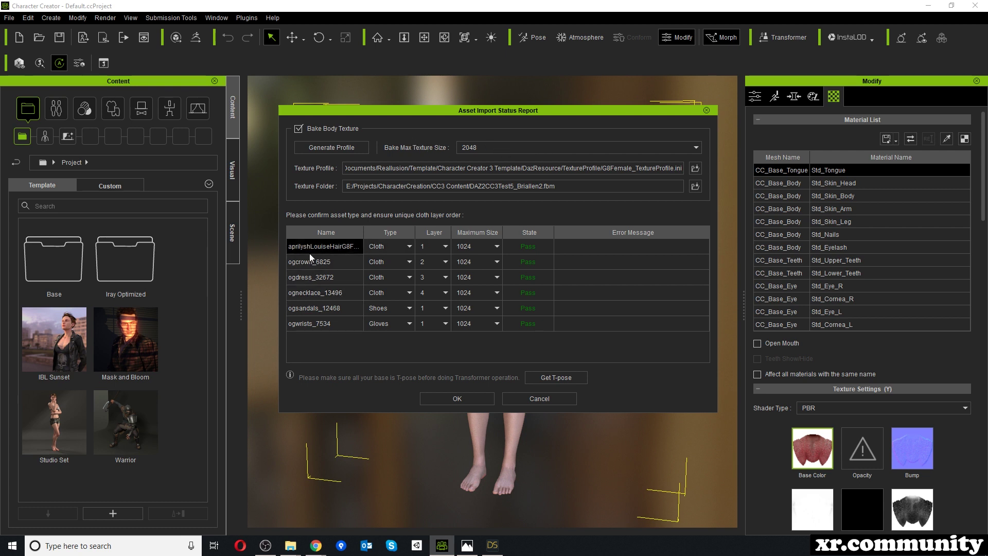
# Step: Set the aprilyshLouiseHair asset type to Hair and ogcrown_6825 and ognecklace_13496 to Accessory, and complete the import
pyautogui.click(388, 247)
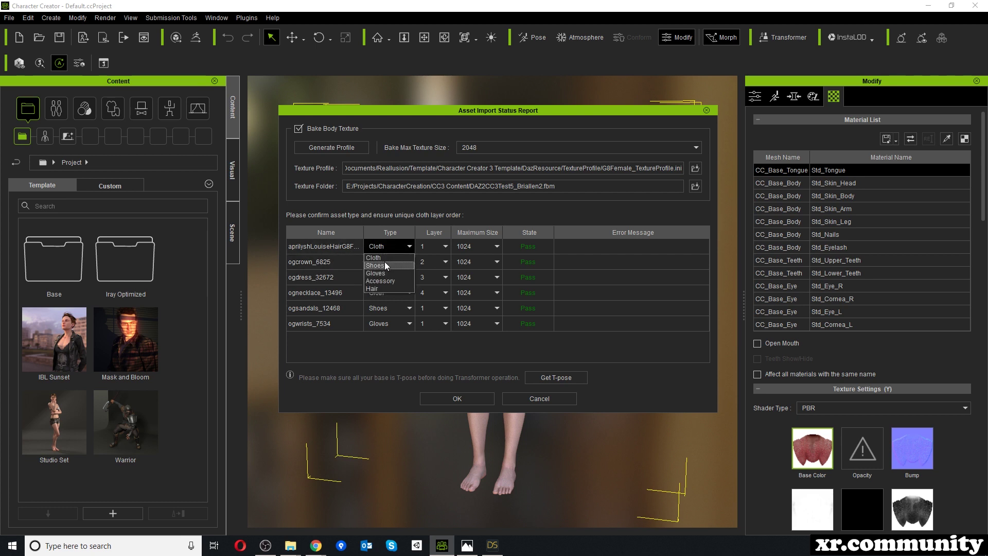
pyautogui.click(380, 288)
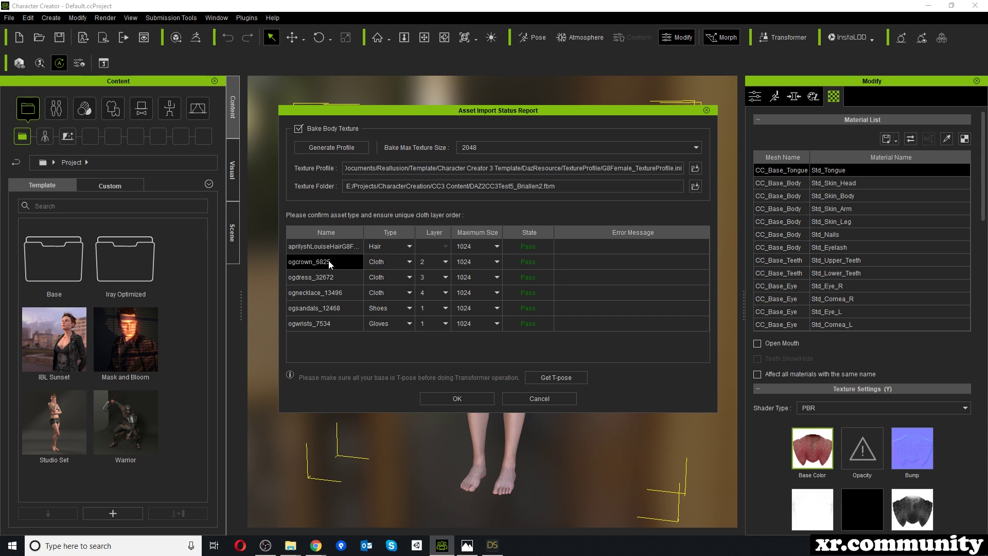
pyautogui.click(387, 260)
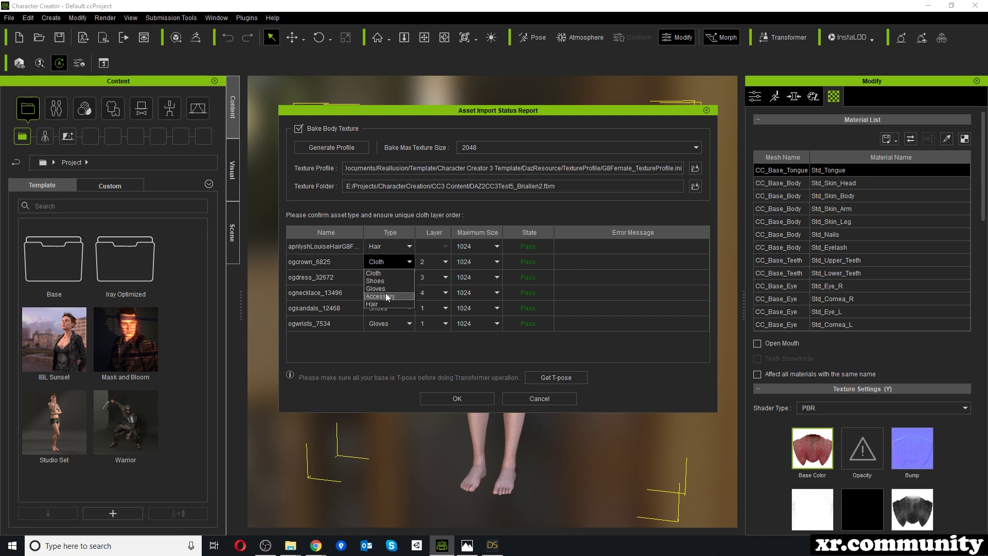
pyautogui.click(387, 297)
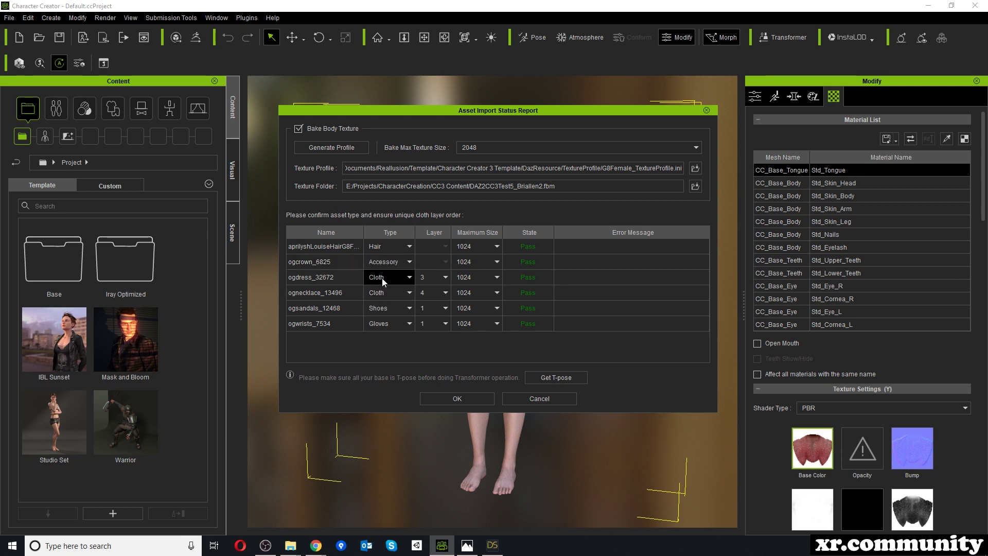
pyautogui.click(387, 274)
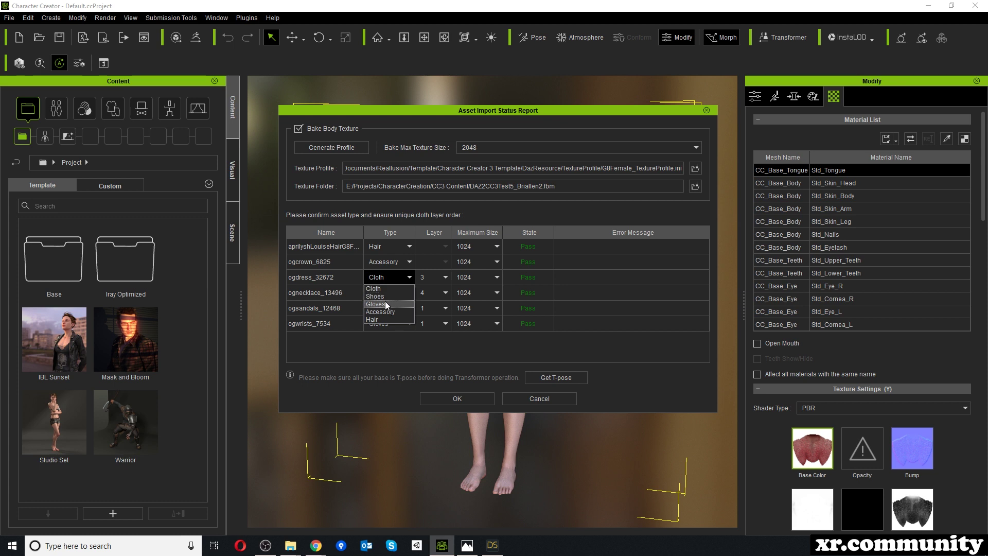
pyautogui.click(415, 110)
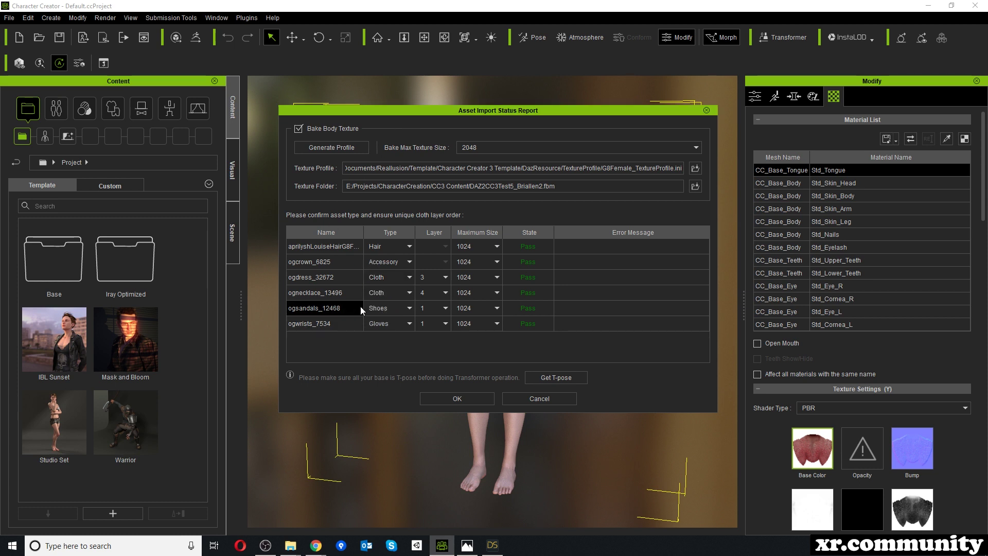
pyautogui.click(383, 293)
pyautogui.click(384, 327)
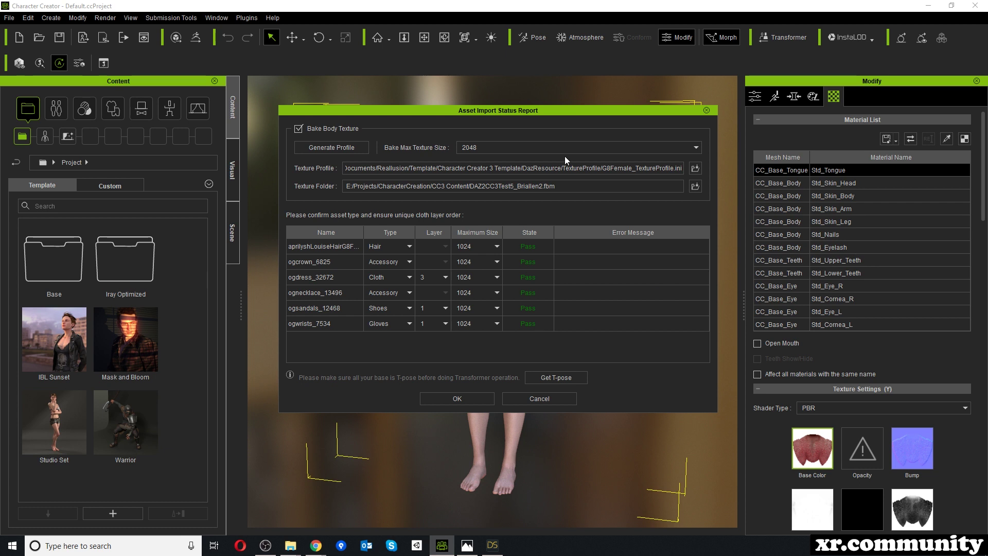
pyautogui.click(461, 399)
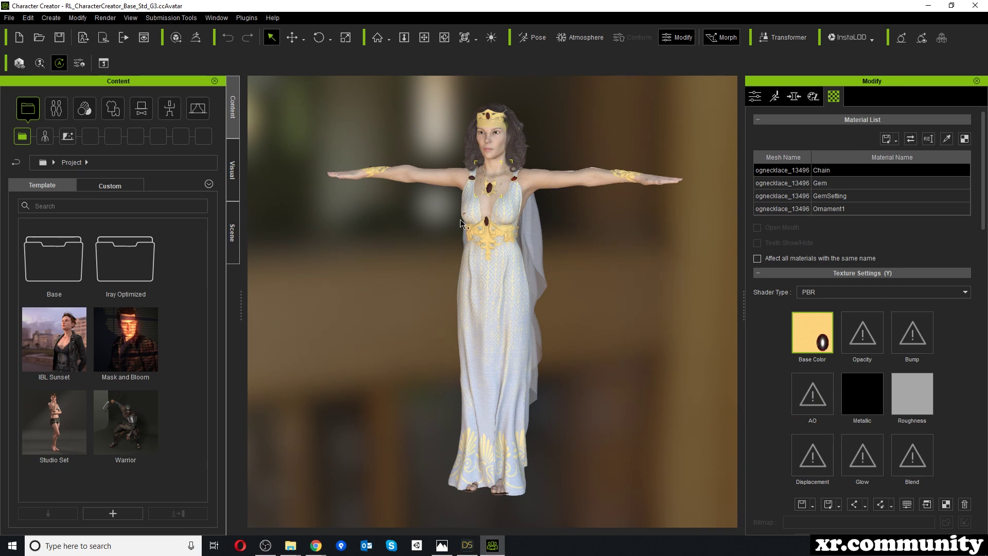
# Step: Compare the original Briallen figure in DAZ Studio with the imported character in Character Creator, checking face, dress and jewelry
pyautogui.click(467, 545)
pyautogui.scroll(6, 496, 314)
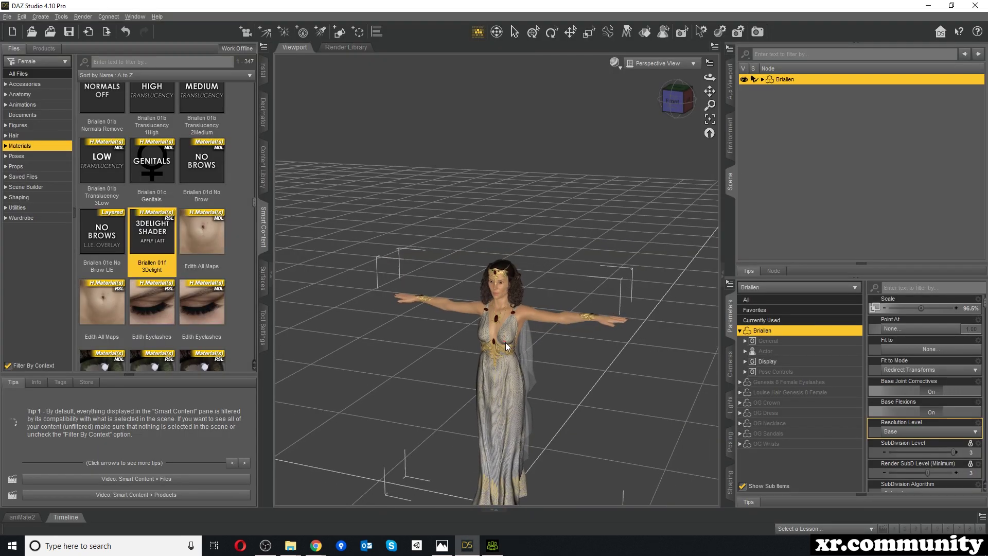
pyautogui.scroll(3, 517, 352)
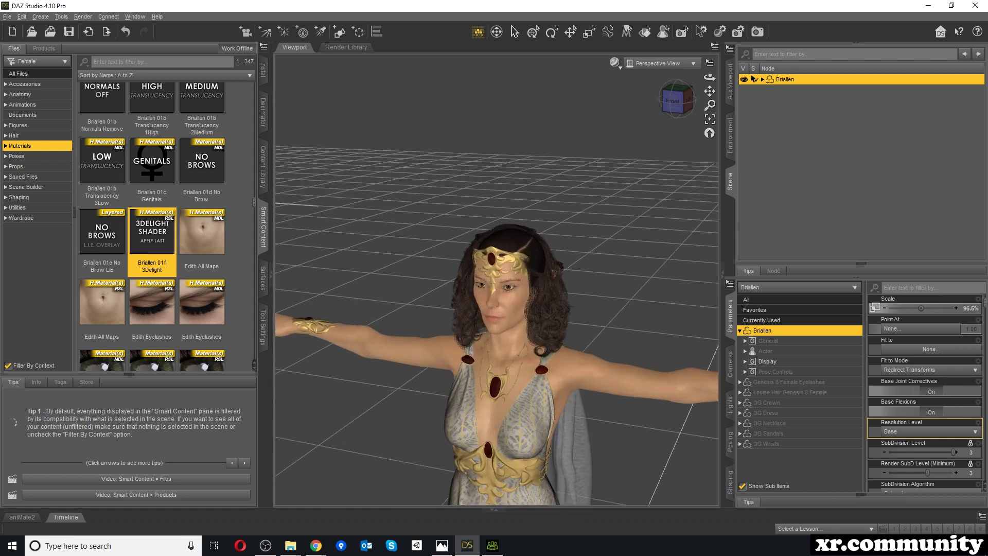
pyautogui.click(493, 546)
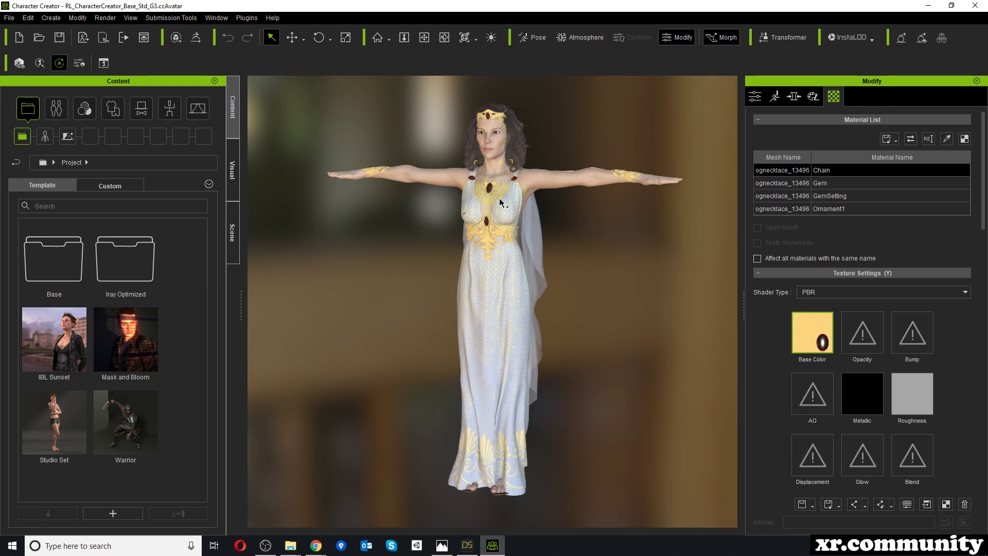
pyautogui.scroll(2, 498, 232)
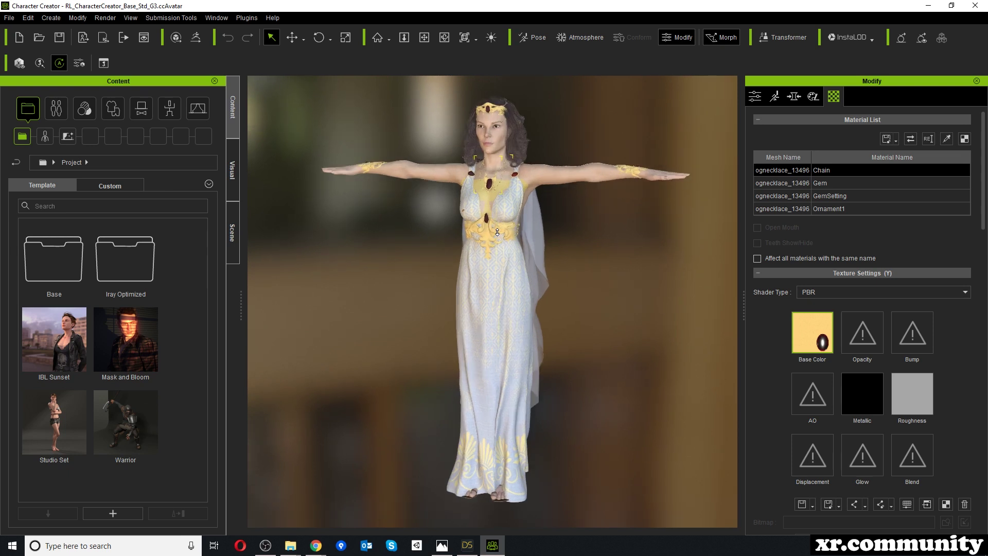
pyautogui.scroll(-2, 497, 232)
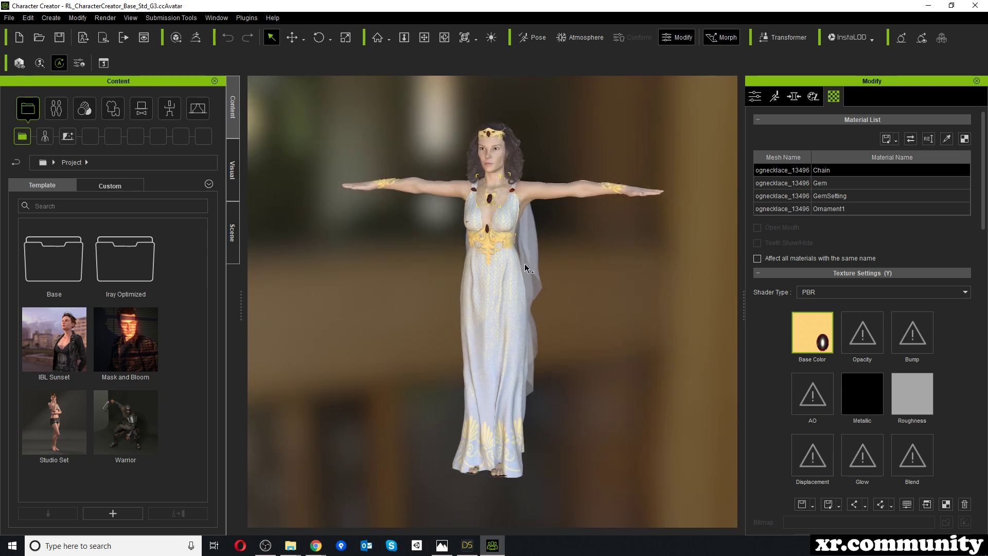
pyautogui.scroll(3, 485, 207)
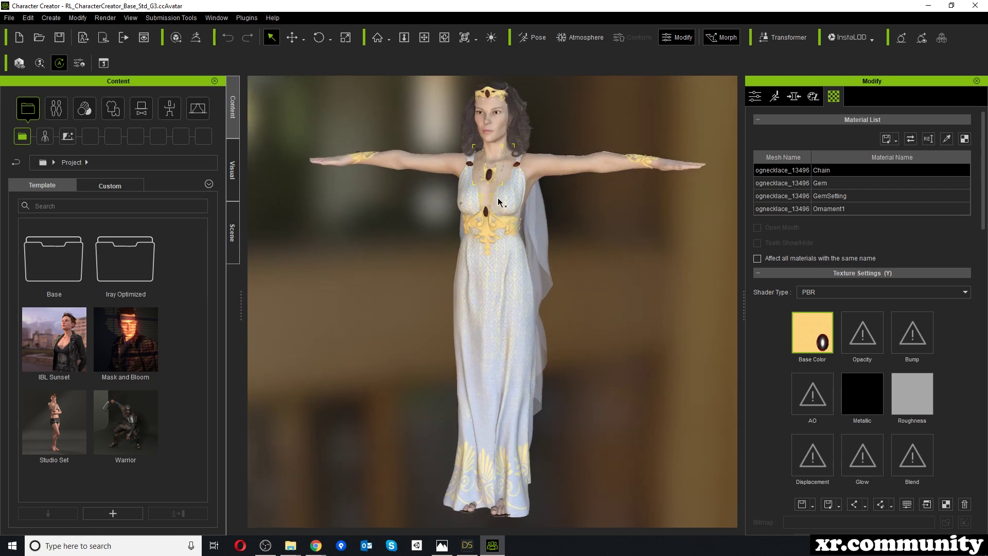
# Step: Conform the ogdress_32672 dress to the body by calculating its collision with the default conform settings
pyautogui.click(466, 255)
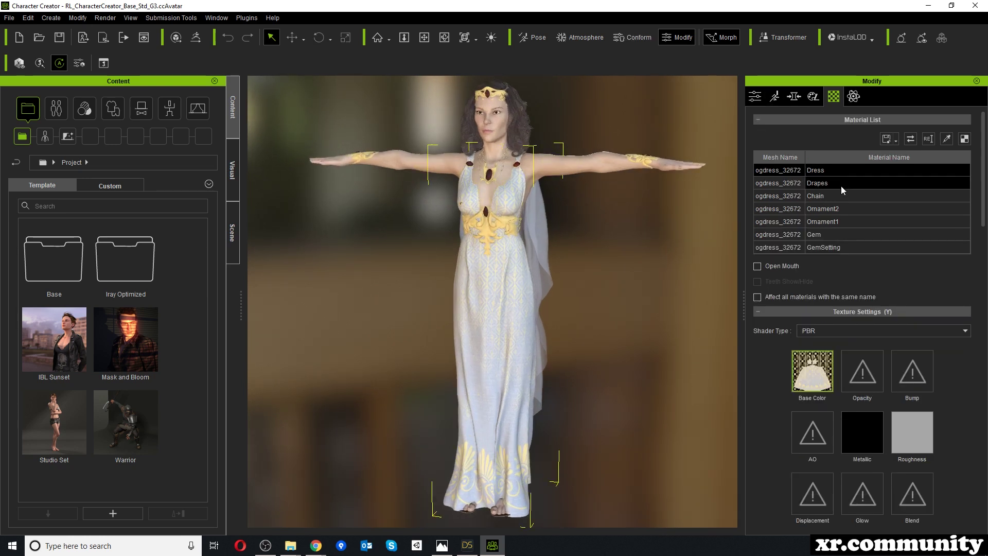
pyautogui.click(755, 97)
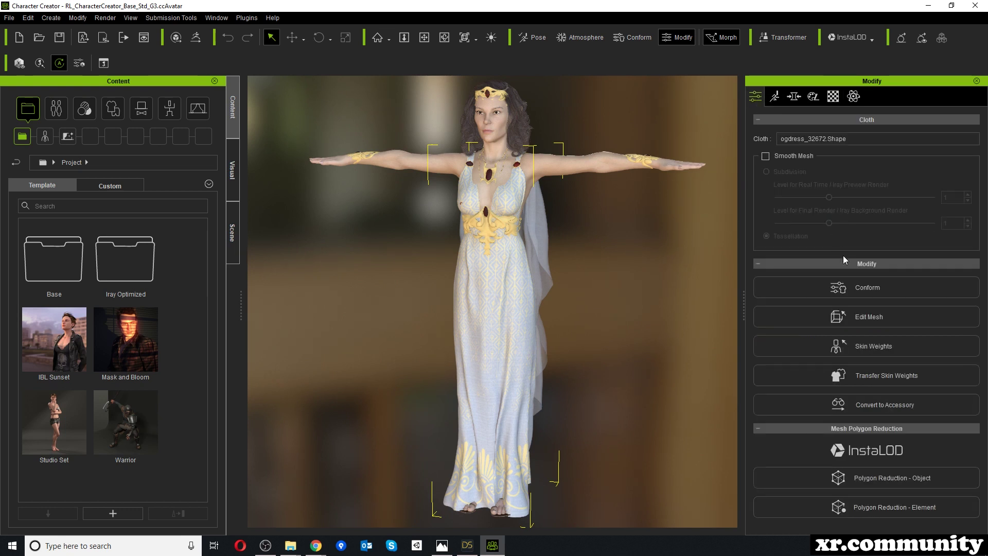
pyautogui.click(874, 290)
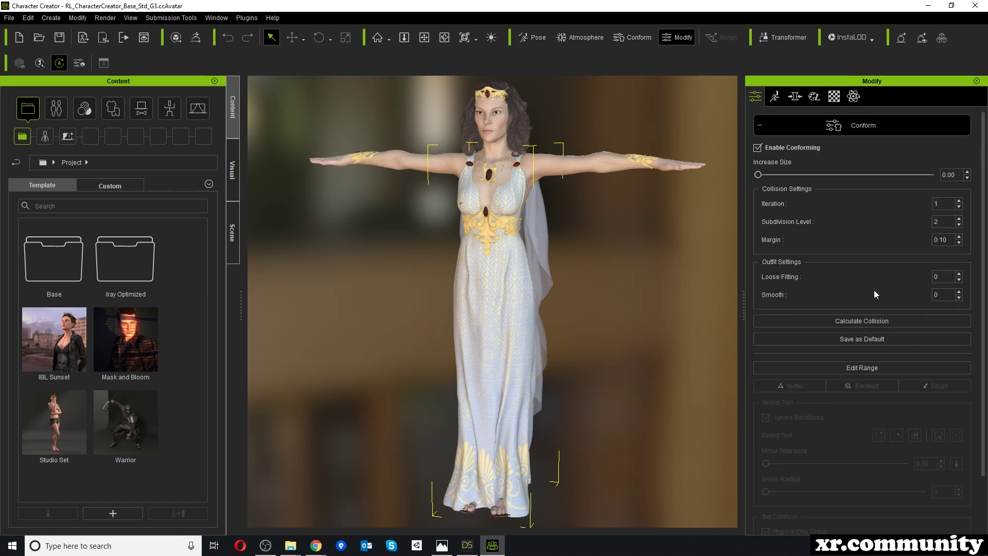
pyautogui.click(869, 320)
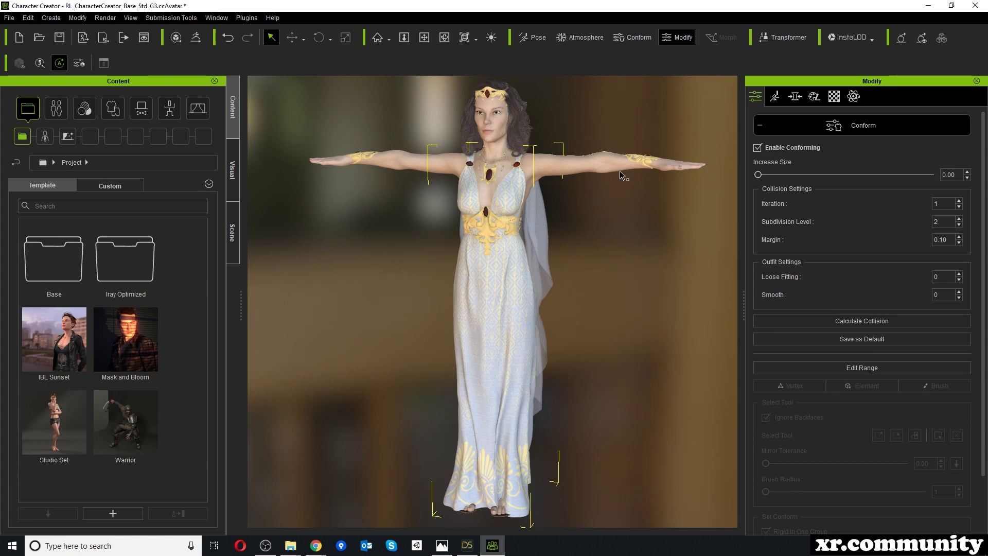
# Step: Inspect the conformed dress from the side and front, and leave the conform settings
pyautogui.moveTo(541, 217); pyautogui.dragTo(329, 215, button='right')
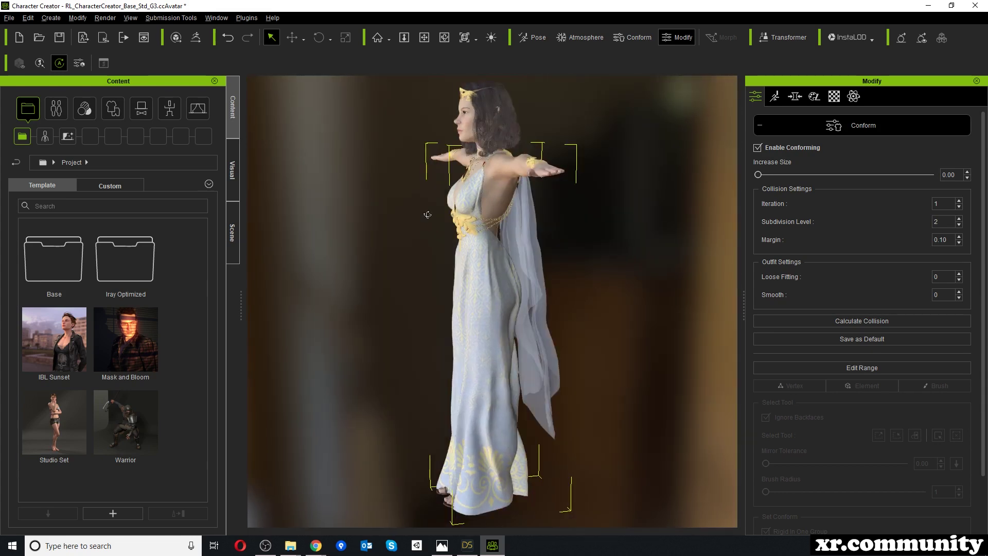
pyautogui.moveTo(694, 242); pyautogui.dragTo(495, 474, button='right')
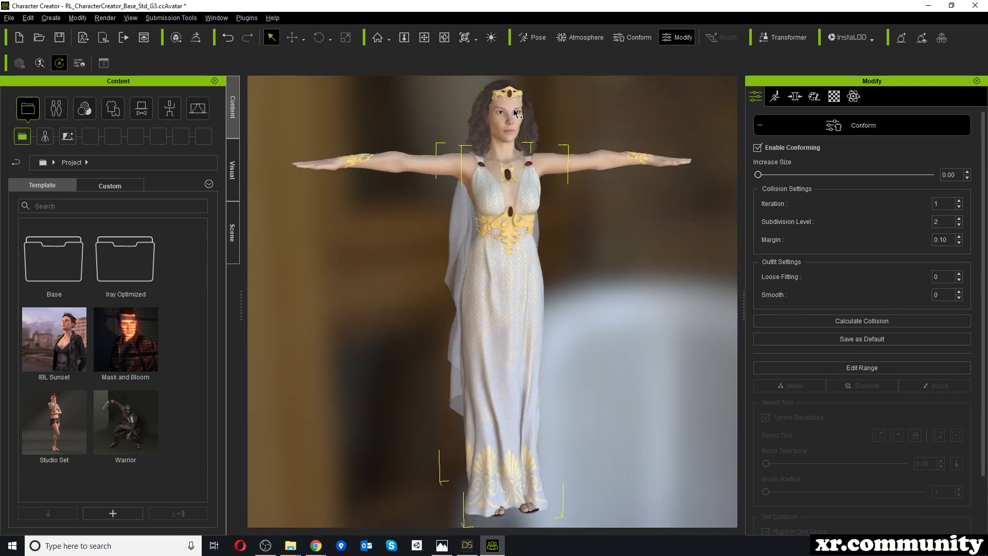
pyautogui.click(796, 125)
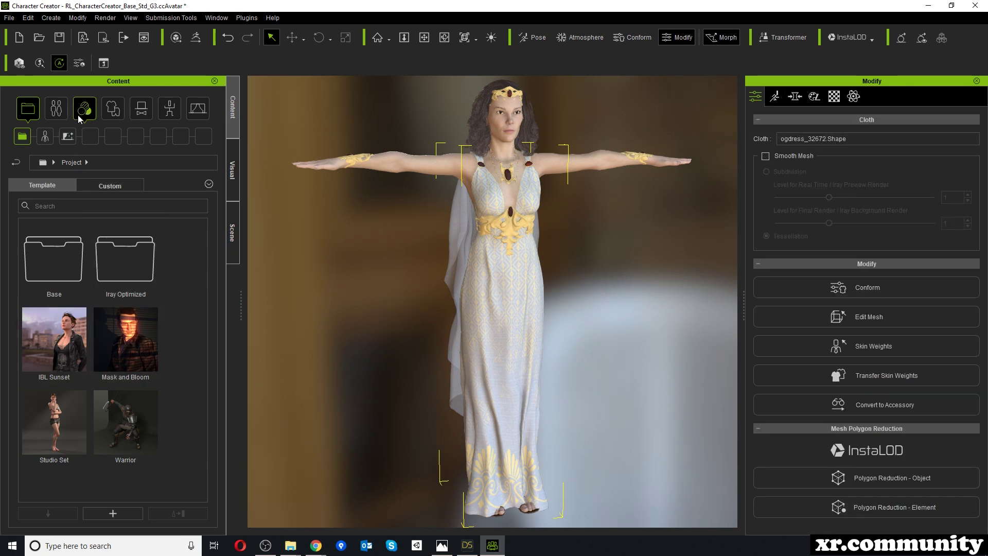
# Step: Apply the female Ponder pose from the MotionPlus library to the character to test the outfit
pyautogui.click(170, 108)
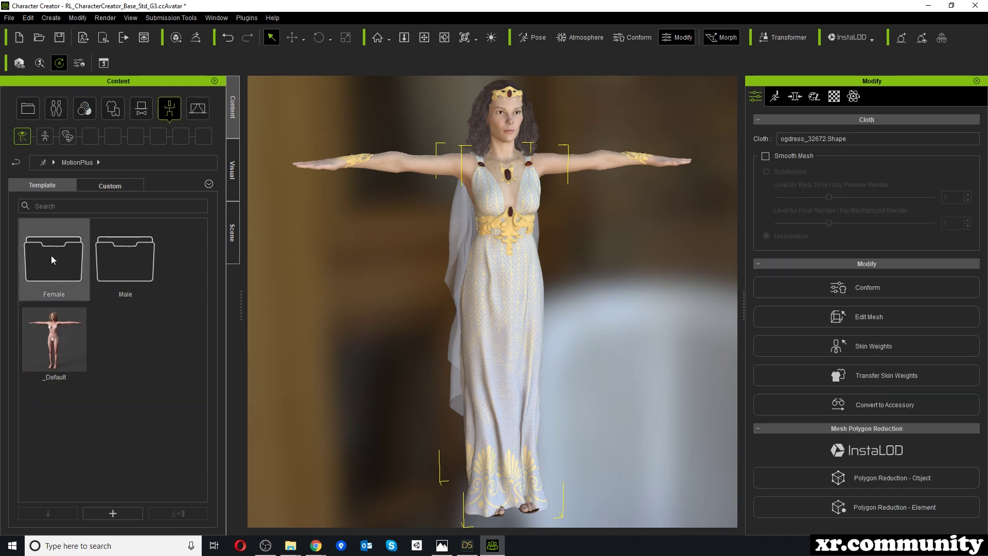
pyautogui.doubleClick(51, 256)
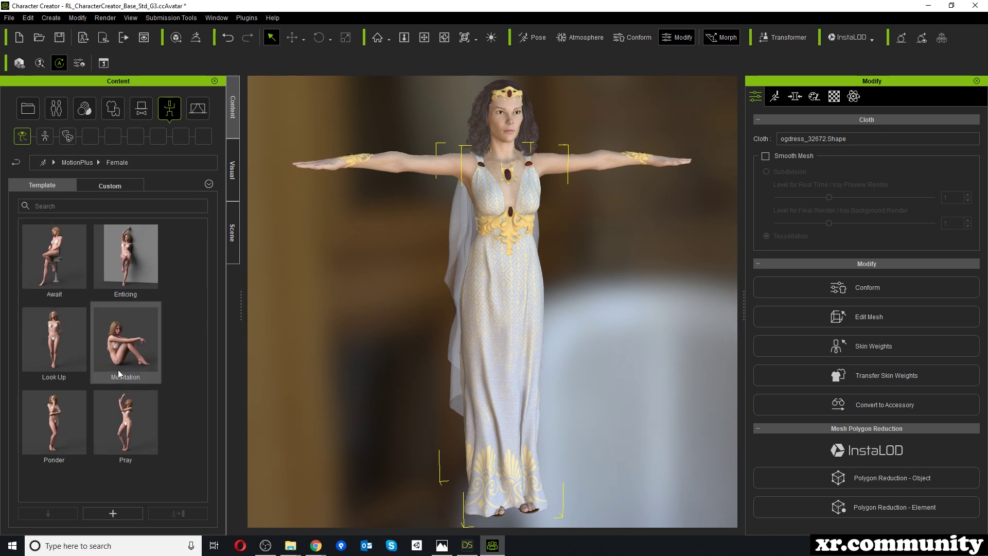
pyautogui.doubleClick(52, 421)
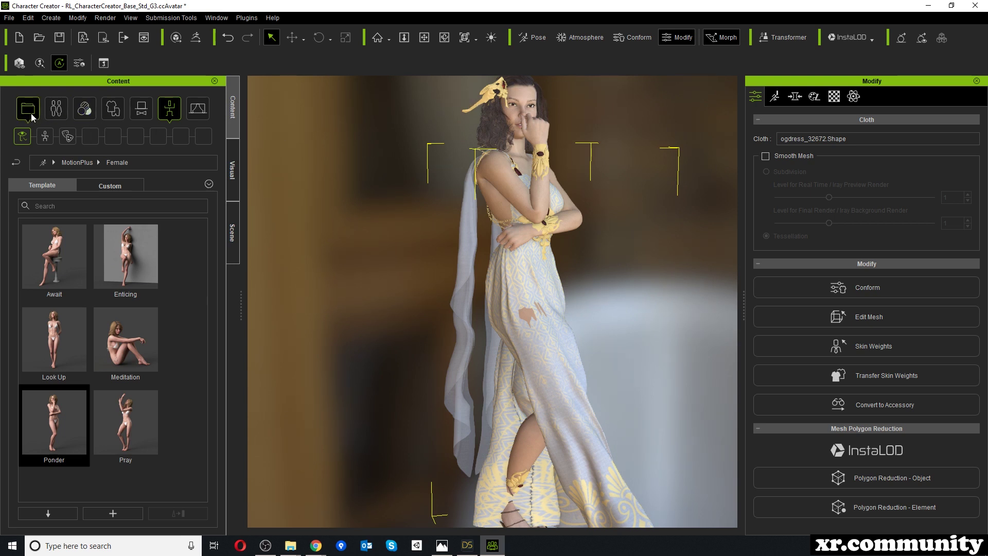
# Step: Return the character to the T-pose and open the avatar presets in the content library
pyautogui.click(56, 107)
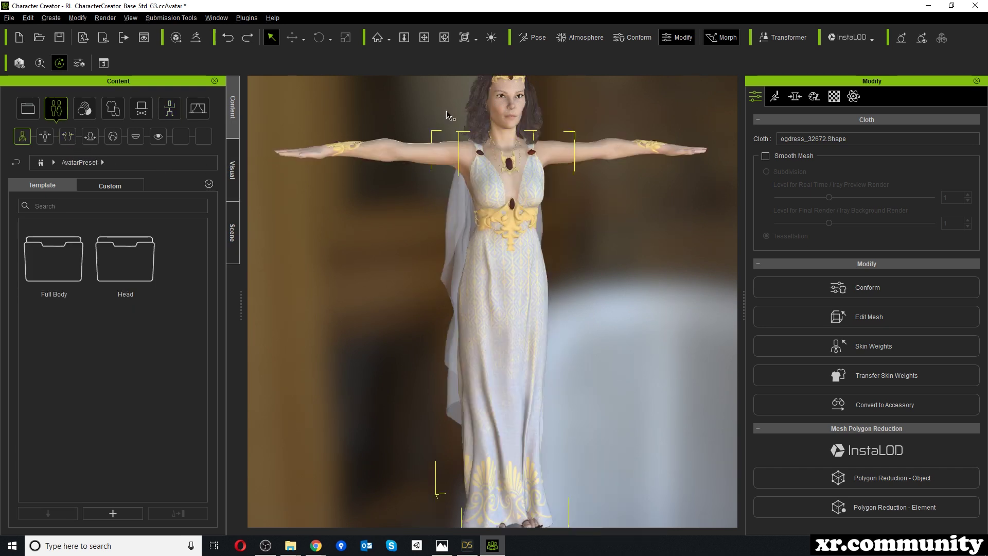
pyautogui.scroll(-3, 586, 169)
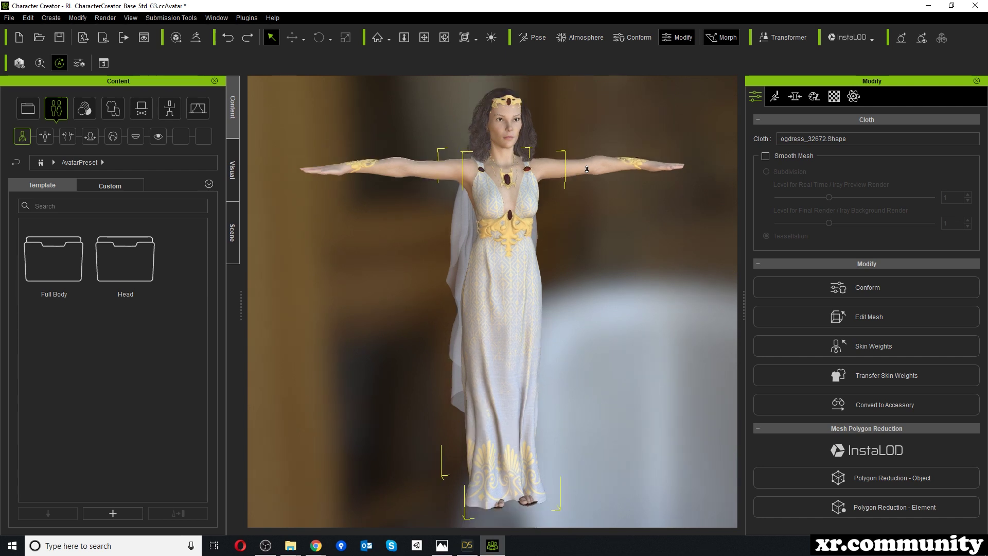